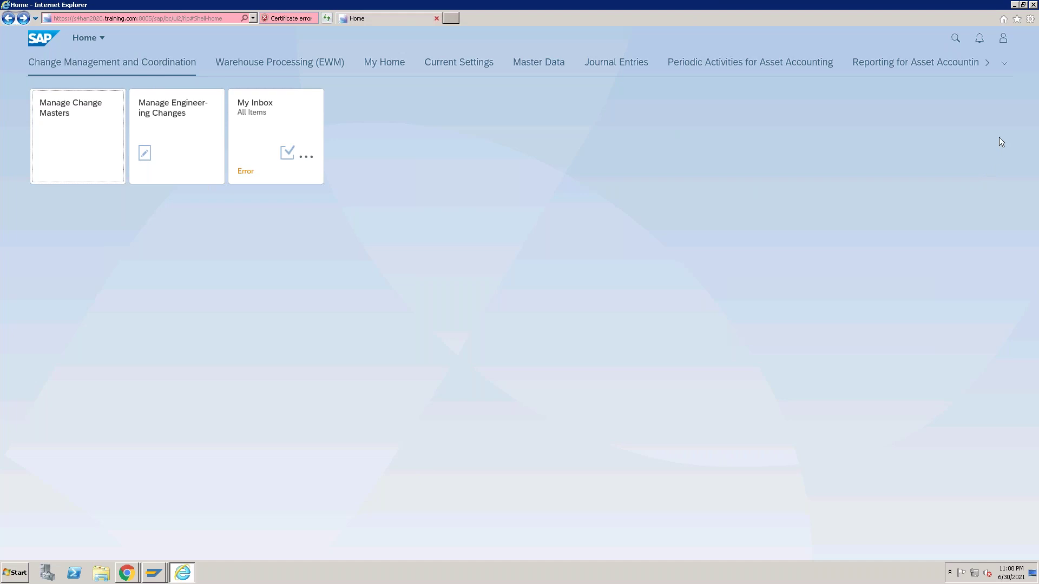
- Find the Project Control Management group in the full list of home page groups and show its apps
{"action": "left_click", "coordinate": [1005, 63]}
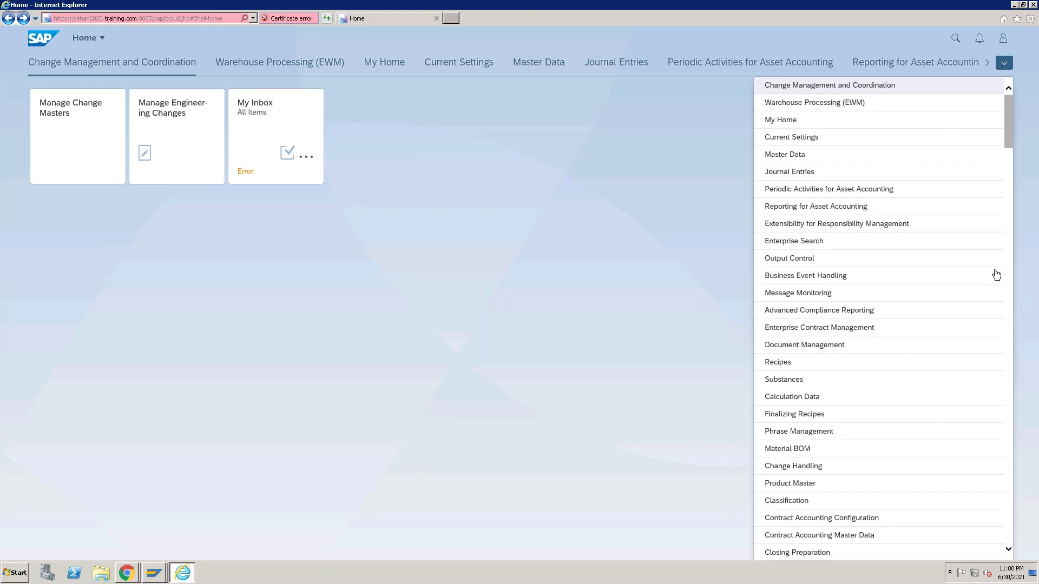
{"action": "scroll", "coordinate": [997, 252], "scroll_direction": "down", "scroll_amount": 15}
{"action": "scroll", "coordinate": [1001, 411], "scroll_direction": "down", "scroll_amount": 10}
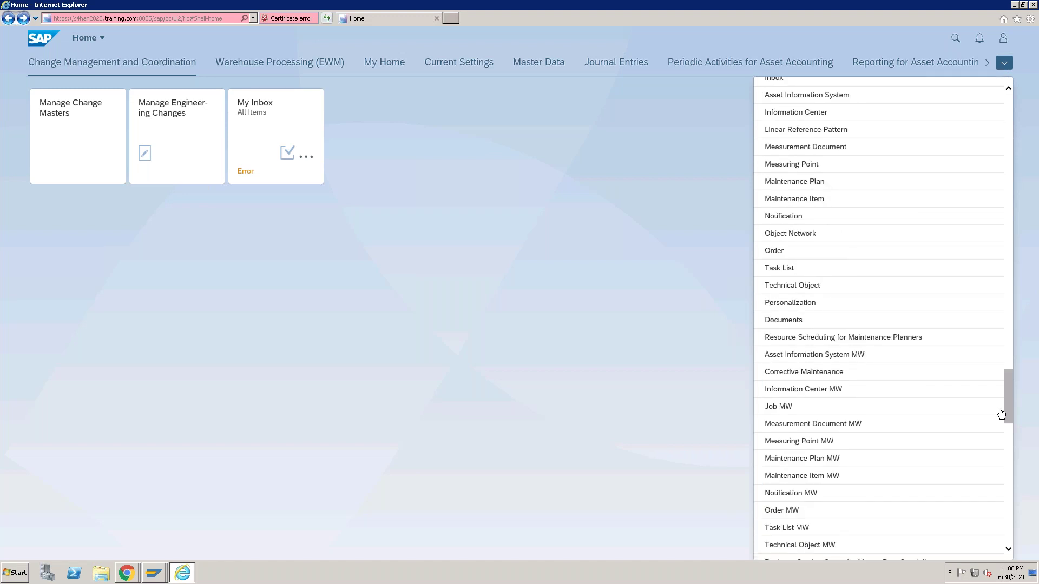
{"action": "scroll", "coordinate": [989, 468], "scroll_direction": "down", "scroll_amount": 12}
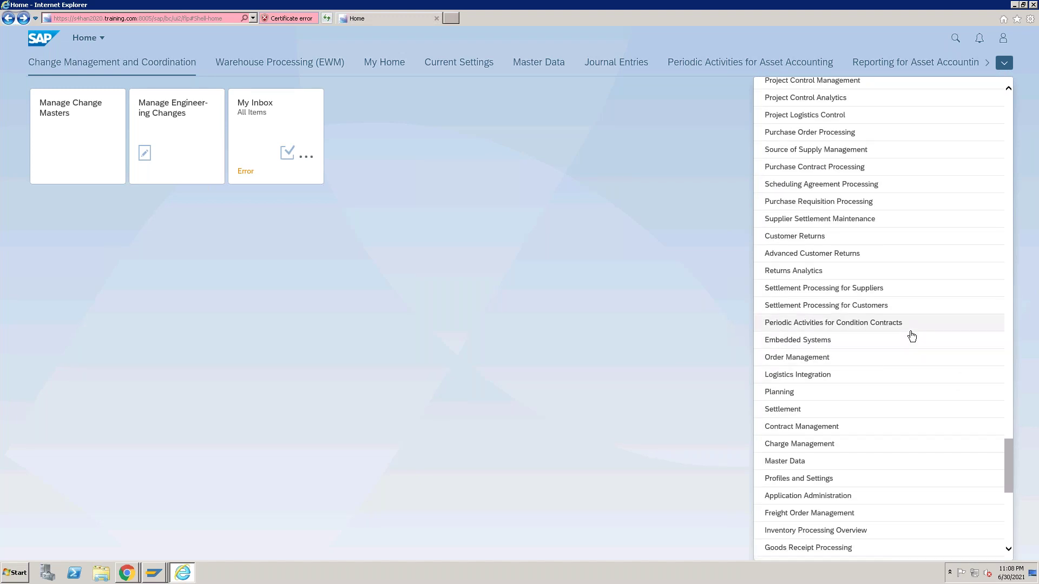
{"action": "scroll", "coordinate": [937, 376], "scroll_direction": "down", "scroll_amount": 10}
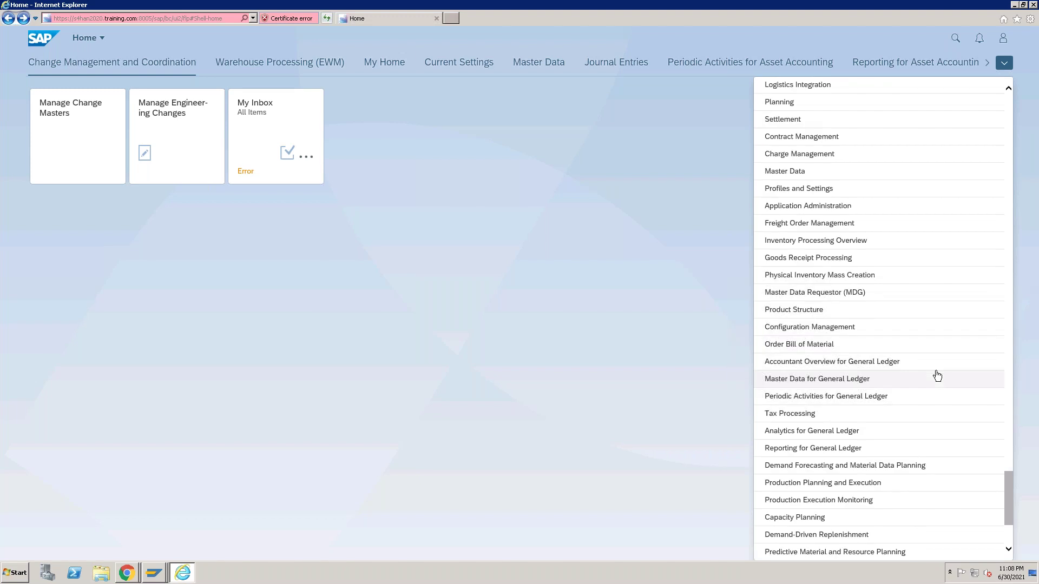
{"action": "scroll", "coordinate": [937, 377], "scroll_direction": "down", "scroll_amount": 5}
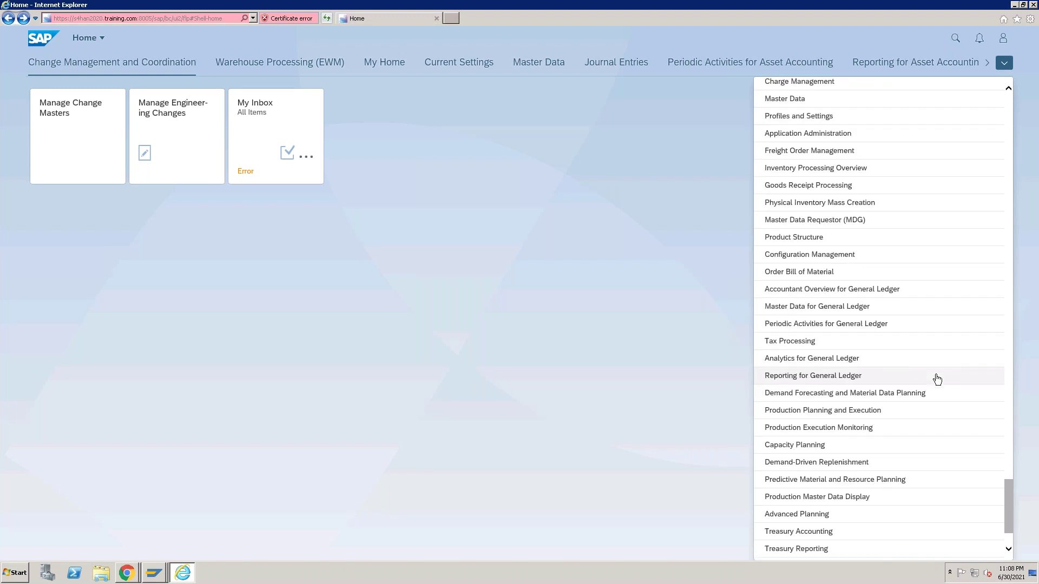
{"action": "scroll", "coordinate": [937, 378], "scroll_direction": "down", "scroll_amount": 1}
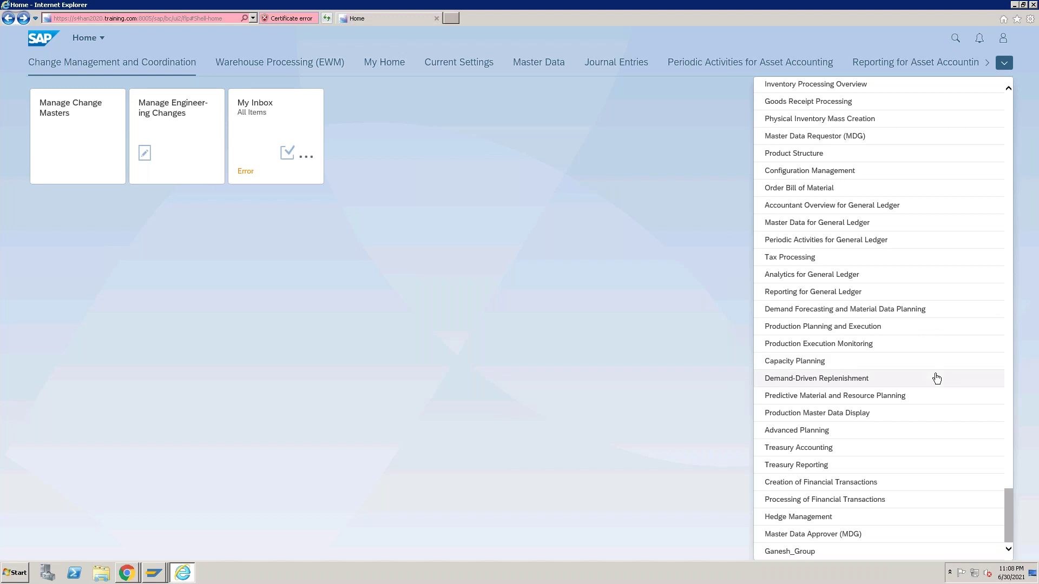
{"action": "scroll", "coordinate": [936, 378], "scroll_direction": "up", "scroll_amount": 3}
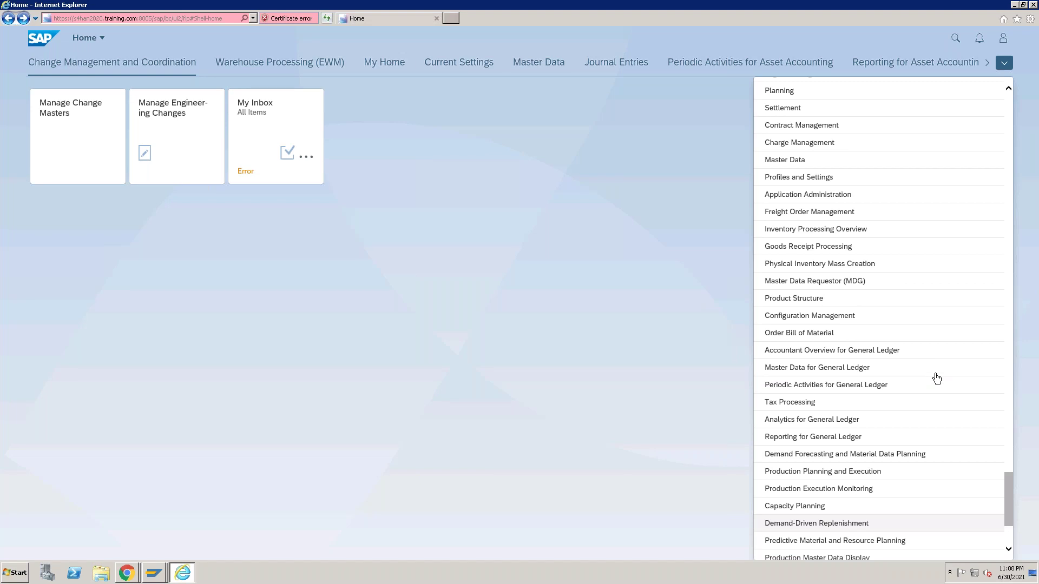
{"action": "scroll", "coordinate": [937, 378], "scroll_direction": "up", "scroll_amount": 3}
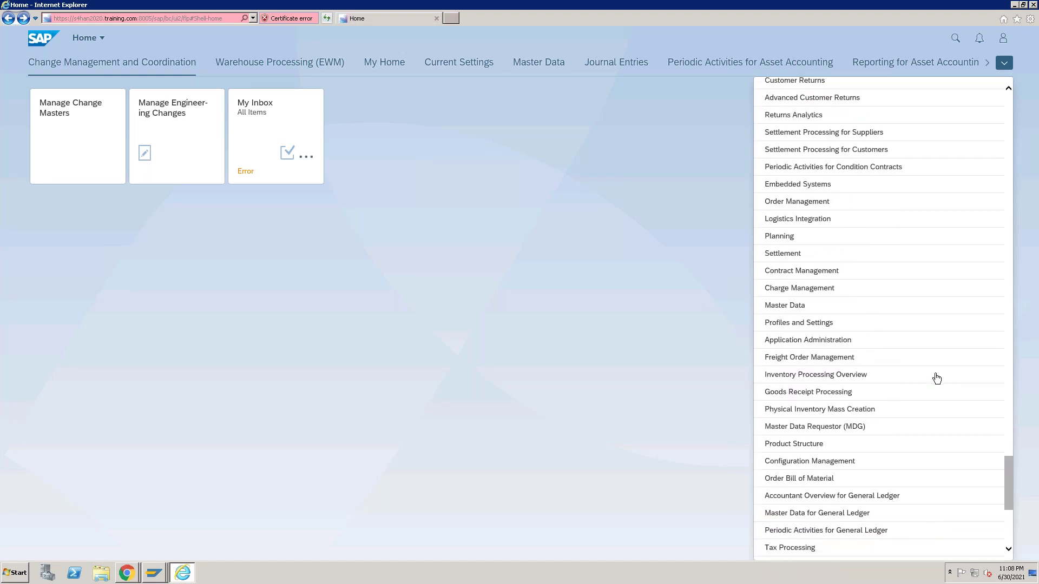
{"action": "scroll", "coordinate": [937, 378], "scroll_direction": "up", "scroll_amount": 5}
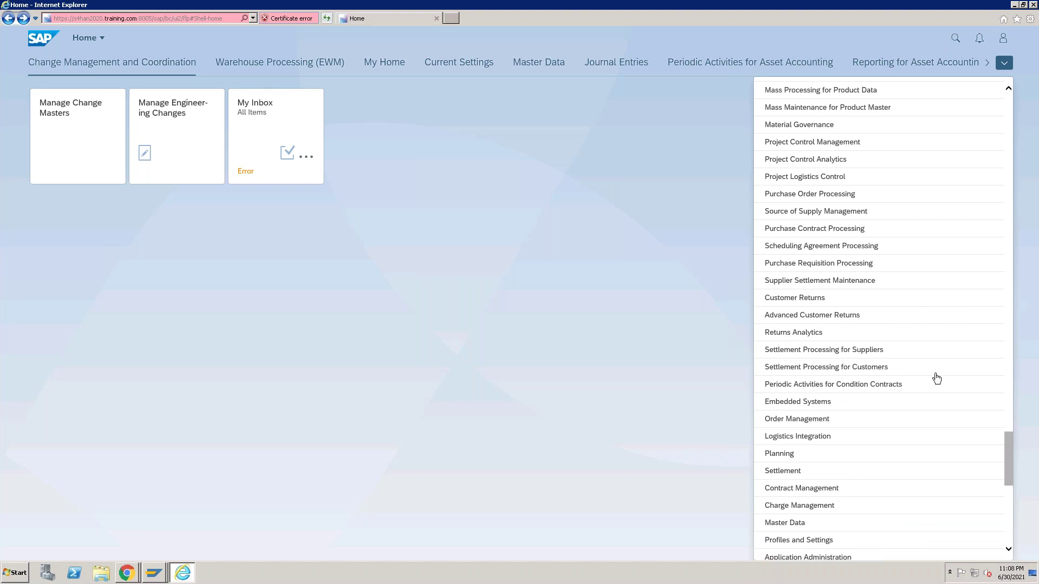
{"action": "scroll", "coordinate": [937, 378], "scroll_direction": "up", "scroll_amount": 2}
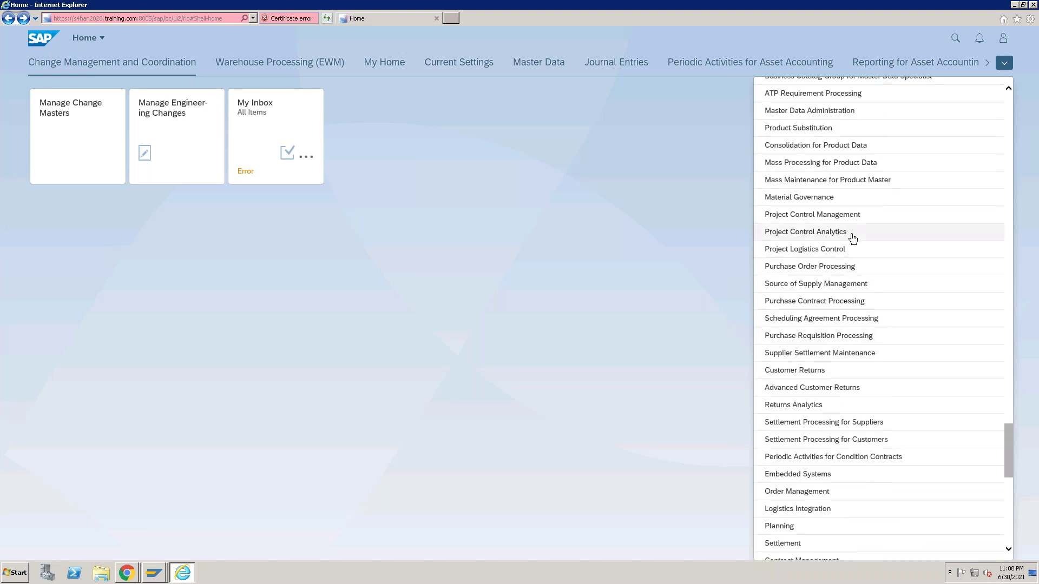
{"action": "left_click", "coordinate": [830, 217]}
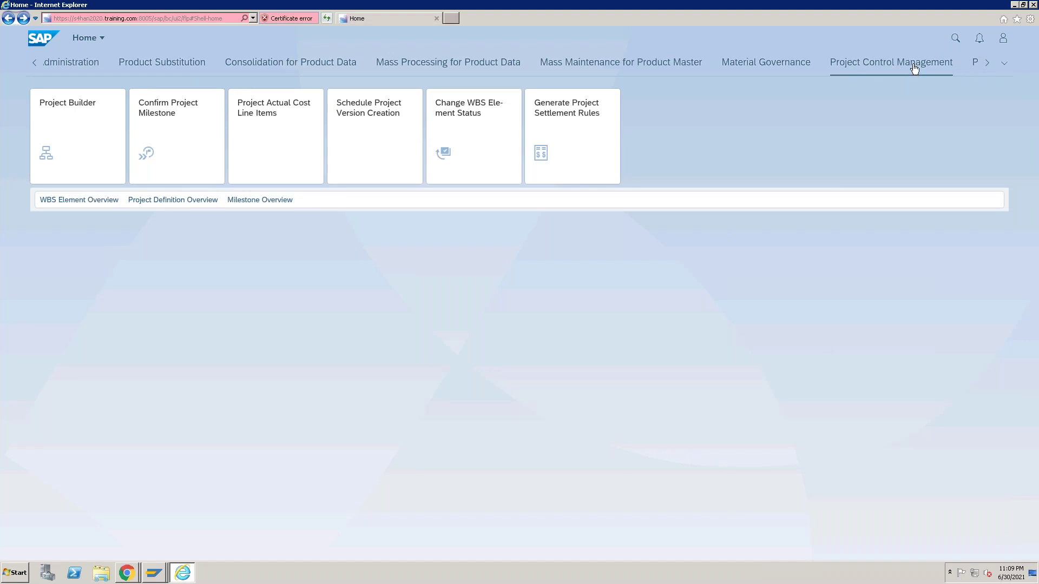
{"action": "key", "text": "Right"}
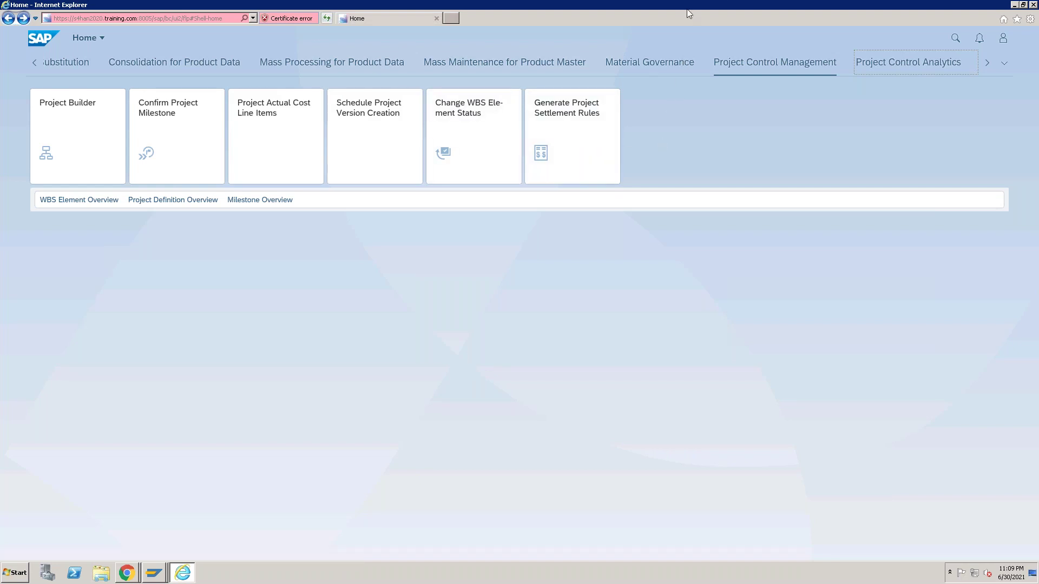
{"action": "mouse_move", "coordinate": [707, 60]}
{"action": "left_mouse_down"}
{"action": "mouse_move", "coordinate": [712, 70]}
{"action": "mouse_move", "coordinate": [726, 52]}
{"action": "left_mouse_up"}
{"action": "left_click_drag", "start_coordinate": [7, 107], "coordinate": [27, 100]}
{"action": "left_click_drag", "start_coordinate": [139, 94], "coordinate": [158, 81]}
{"action": "left_click_drag", "start_coordinate": [228, 95], "coordinate": [239, 93]}
{"action": "left_click_drag", "start_coordinate": [344, 85], "coordinate": [371, 73]}
{"action": "left_click_drag", "start_coordinate": [452, 90], "coordinate": [471, 82]}
{"action": "left_click_drag", "start_coordinate": [555, 89], "coordinate": [585, 64]}
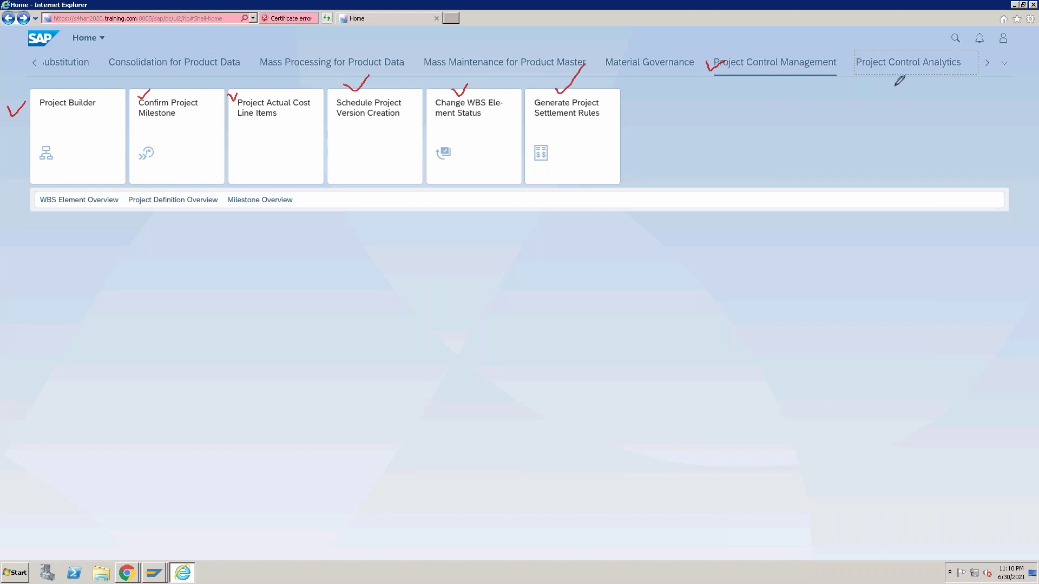
{"action": "left_click_drag", "start_coordinate": [856, 72], "coordinate": [944, 68]}
{"action": "key", "text": "Escape"}
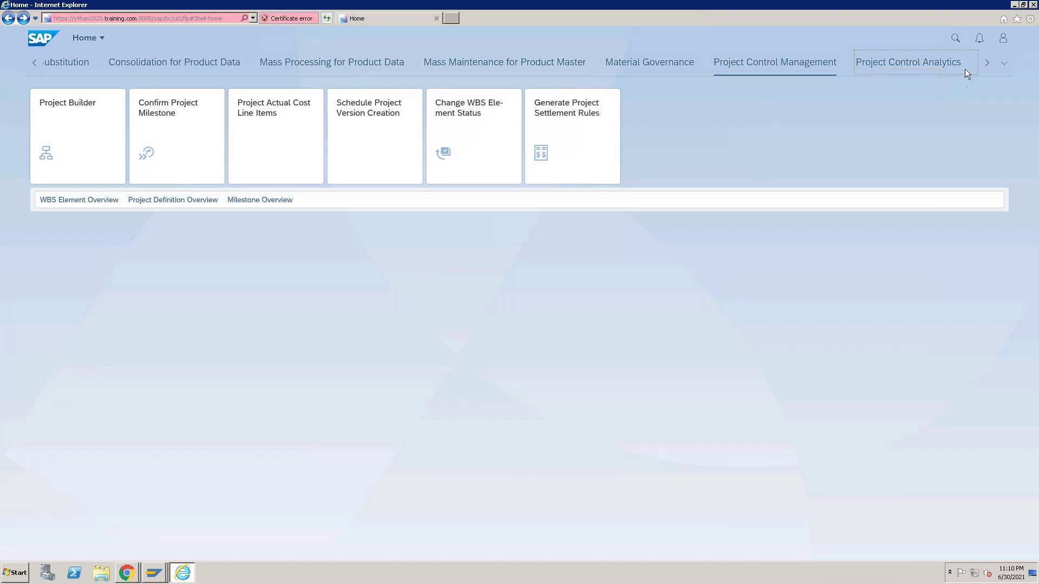
- Examine the apps offered under Project Control Analytics and Project Logistics Control
{"action": "left_click", "coordinate": [917, 66]}
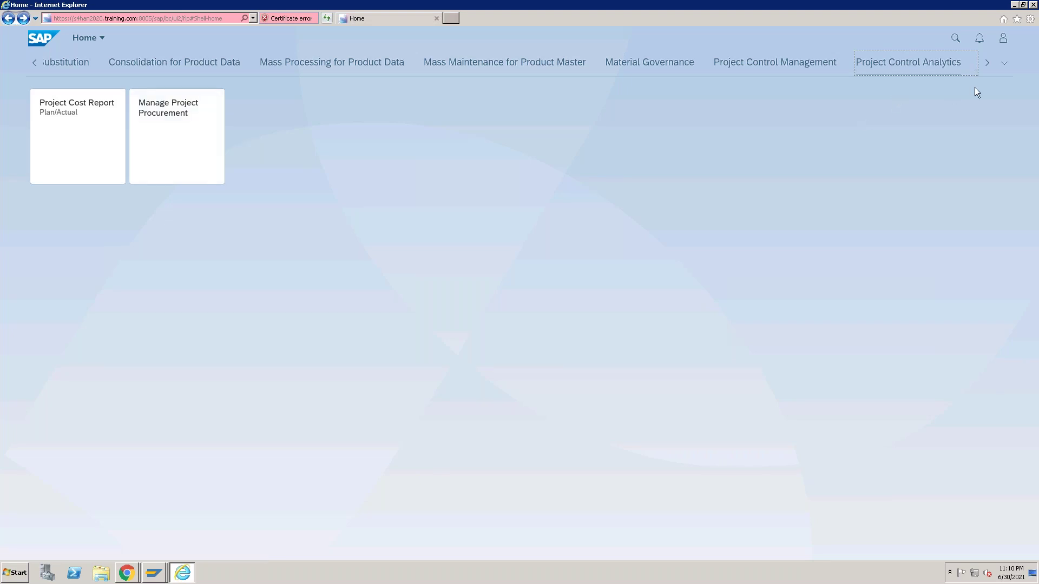
{"action": "key", "text": "Right"}
{"action": "left_click", "coordinate": [891, 66]}
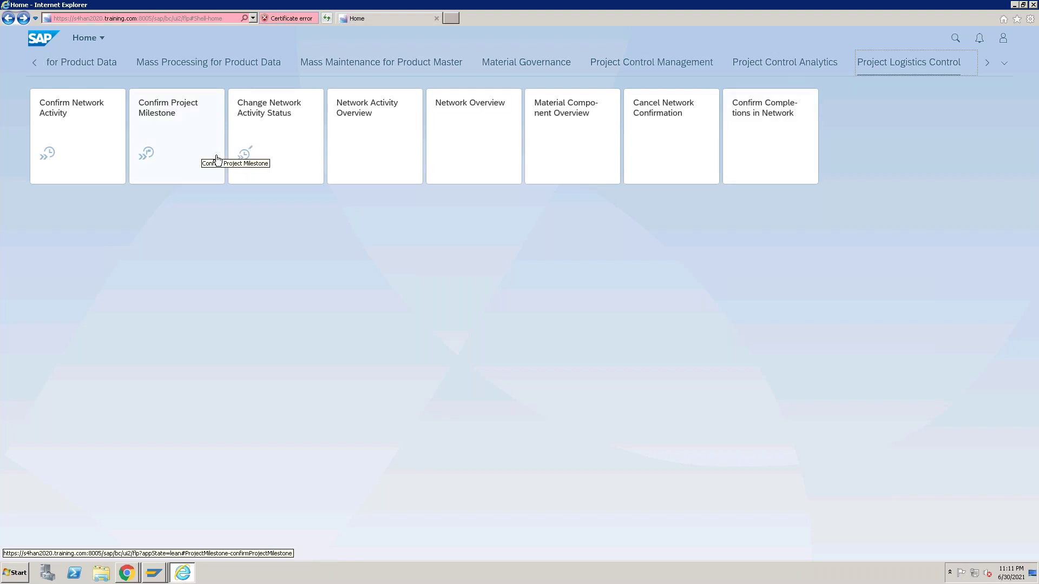
- Open Project Builder from the Project Control Management group and widen its project structure and worklist area
{"action": "left_click", "coordinate": [635, 64]}
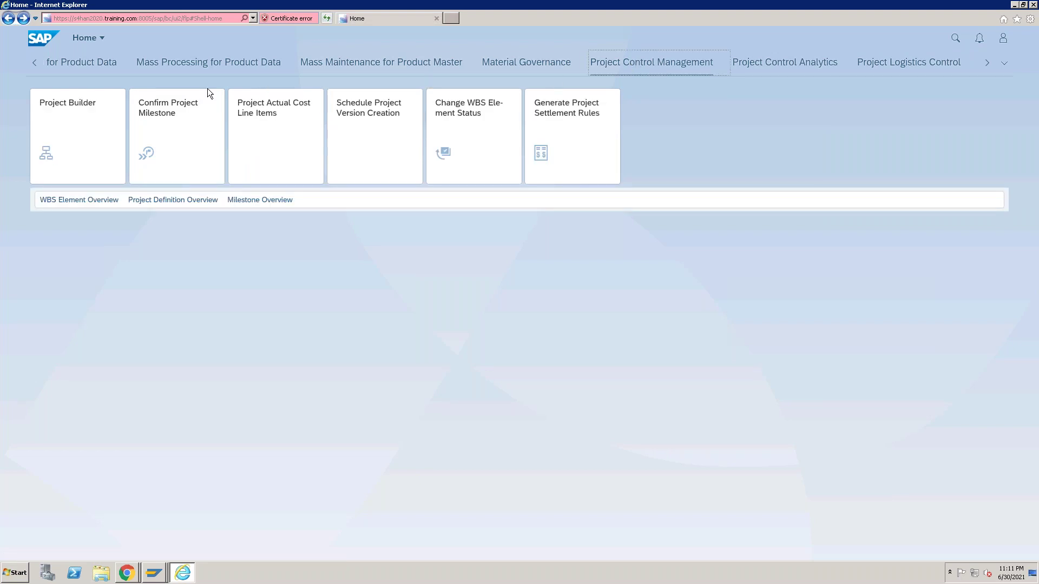
{"action": "left_click", "coordinate": [83, 104]}
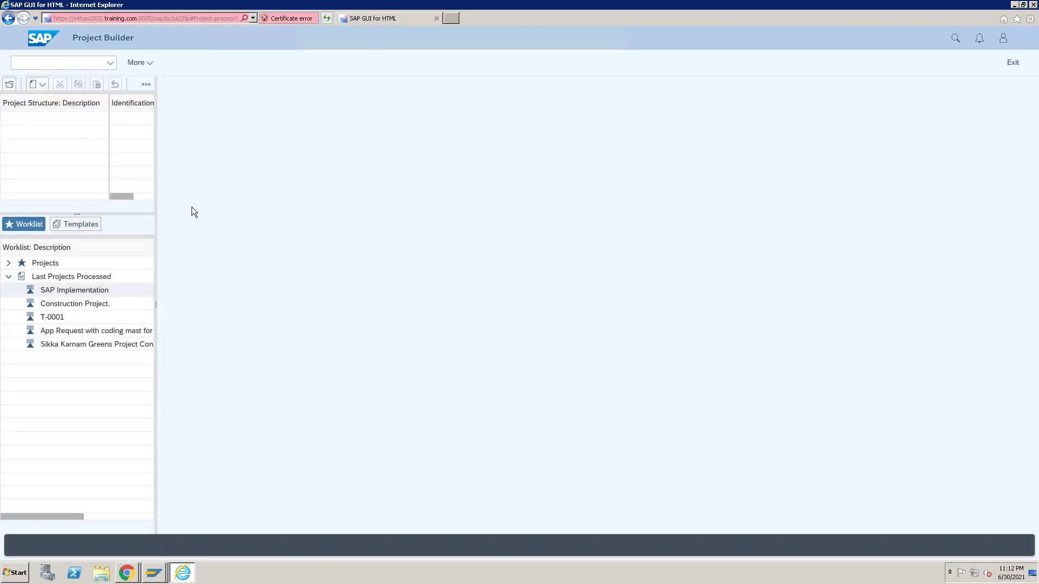
{"action": "left_click_drag", "start_coordinate": [157, 306], "coordinate": [243, 303]}
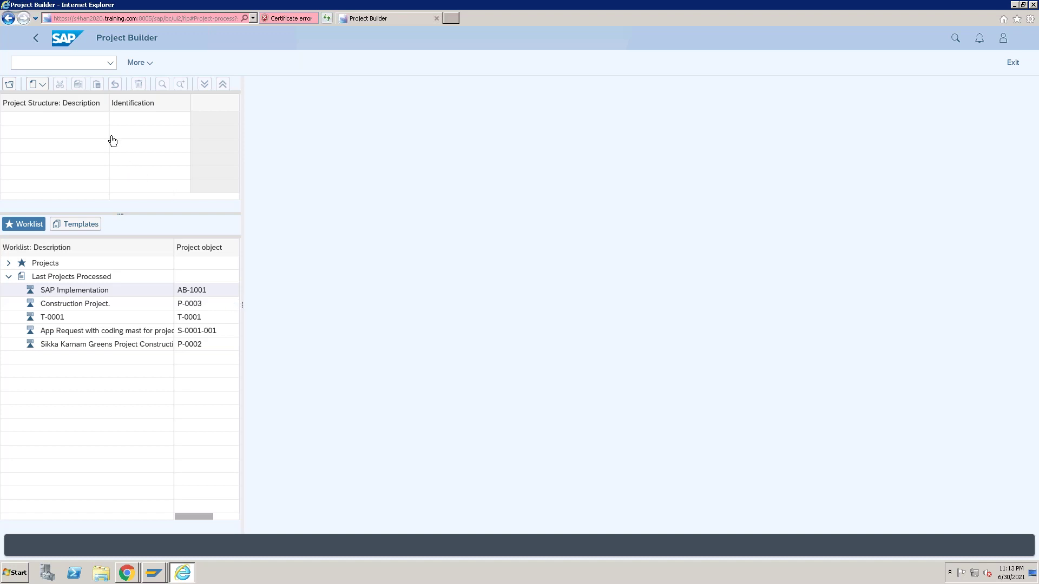
- Start creating a project by copy and adopt the next open project number found from start value P-0000
{"action": "left_click", "coordinate": [42, 85]}
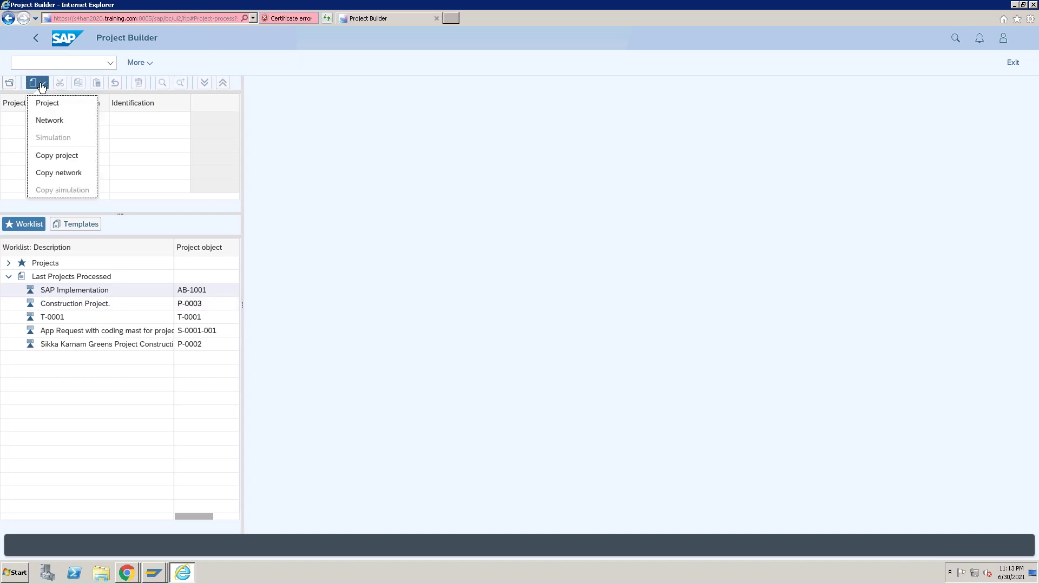
{"action": "left_click", "coordinate": [50, 156]}
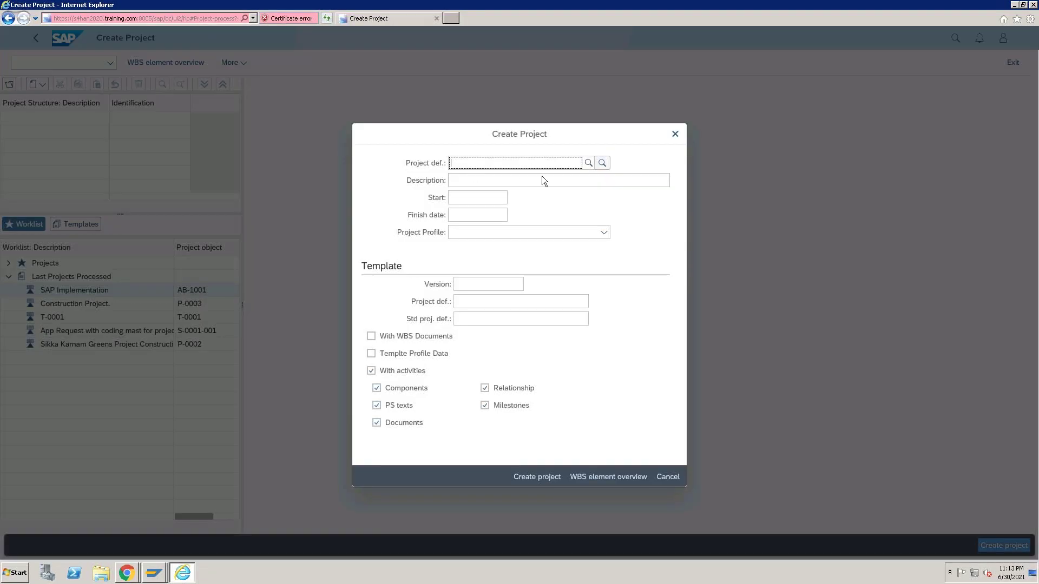
{"action": "left_click", "coordinate": [604, 164]}
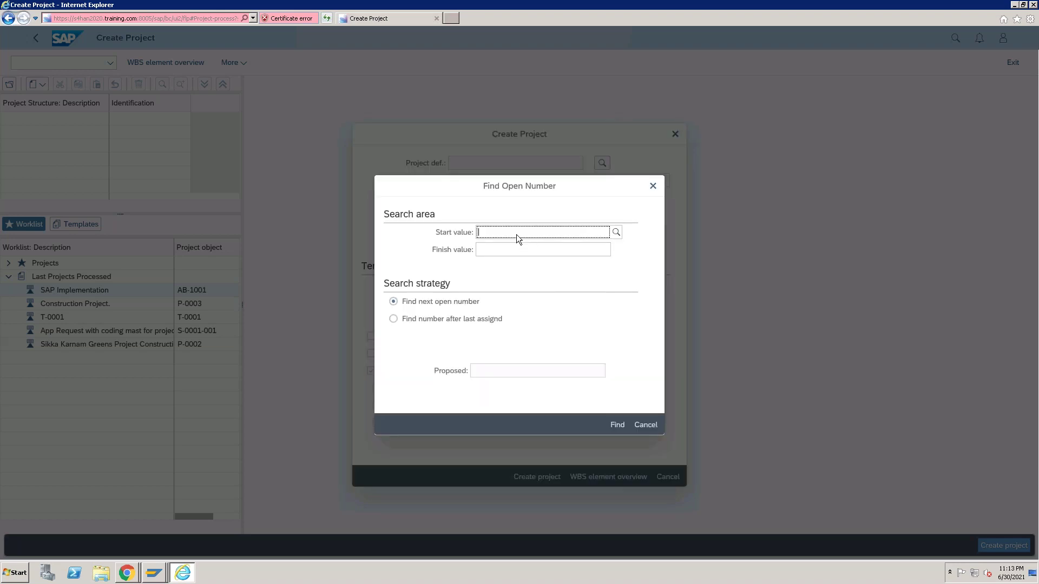
{"action": "type", "text": "P-0000"}
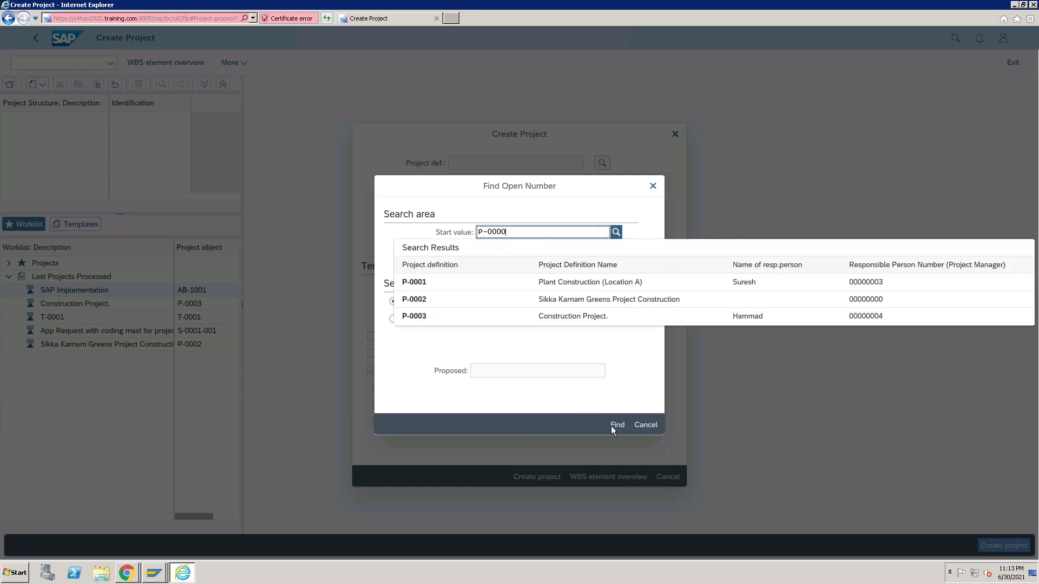
{"action": "left_click", "coordinate": [582, 191]}
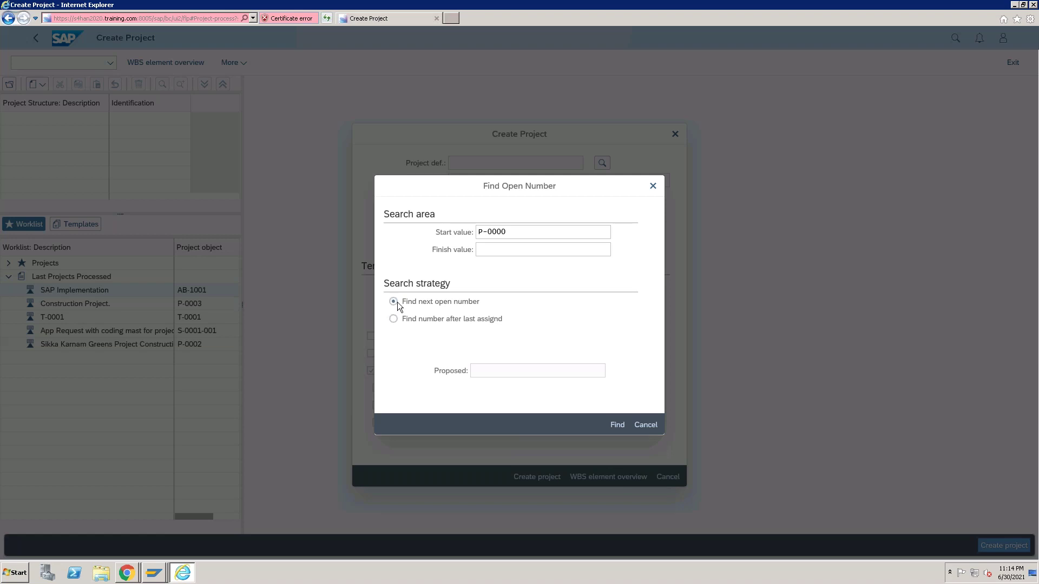
{"action": "left_click", "coordinate": [618, 426]}
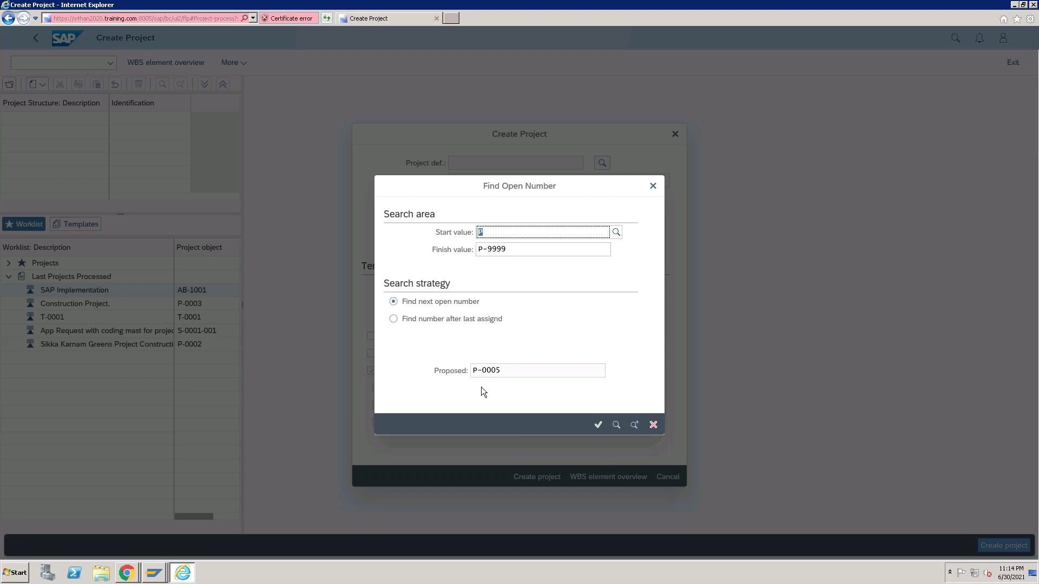
{"action": "left_click", "coordinate": [598, 425]}
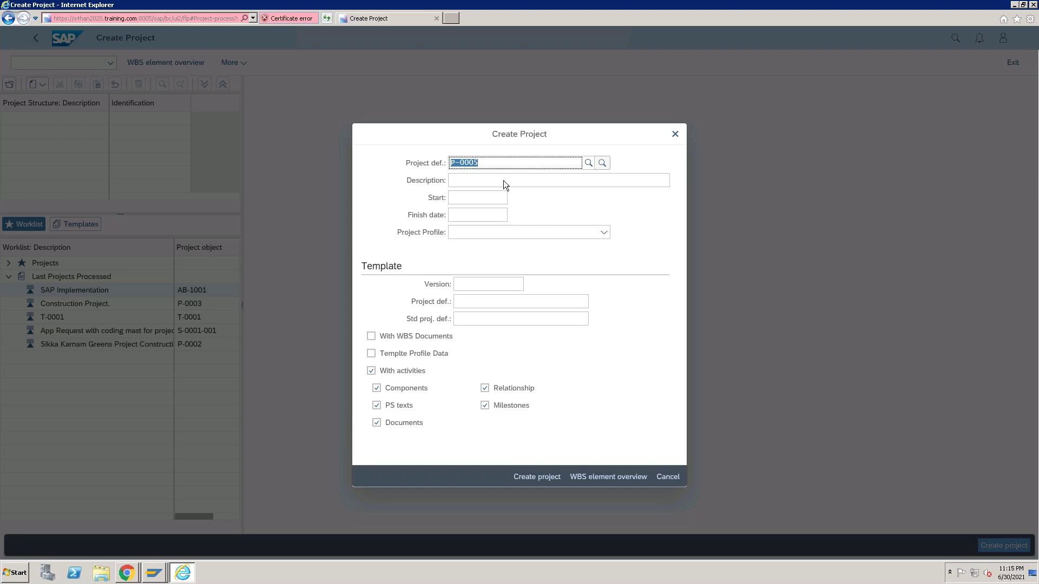
- Describe the project as Construction Project, with start date 01.01.2021 and finish date 31.12.2022
{"action": "left_click", "coordinate": [504, 181]}
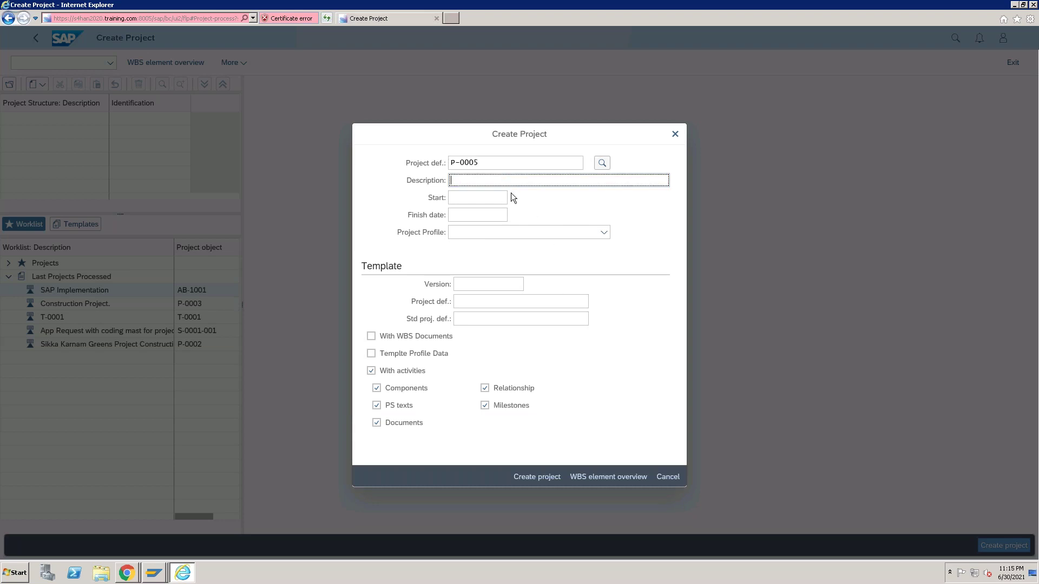
{"action": "type", "text": "Construction Project"}
{"action": "left_click", "coordinate": [472, 199]}
{"action": "type", "text": "01.01.20"}
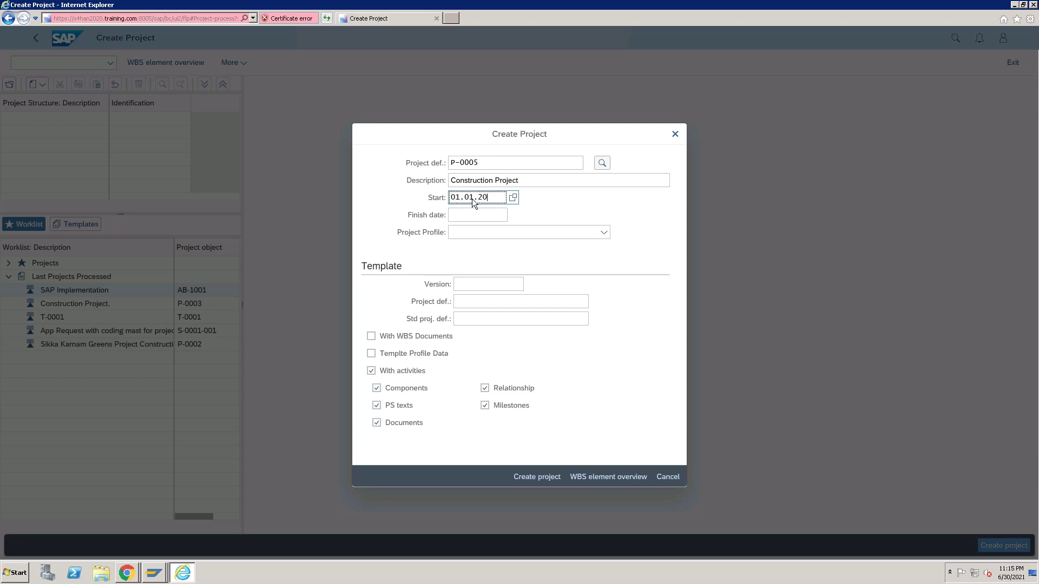
{"action": "type", "text": "21"}
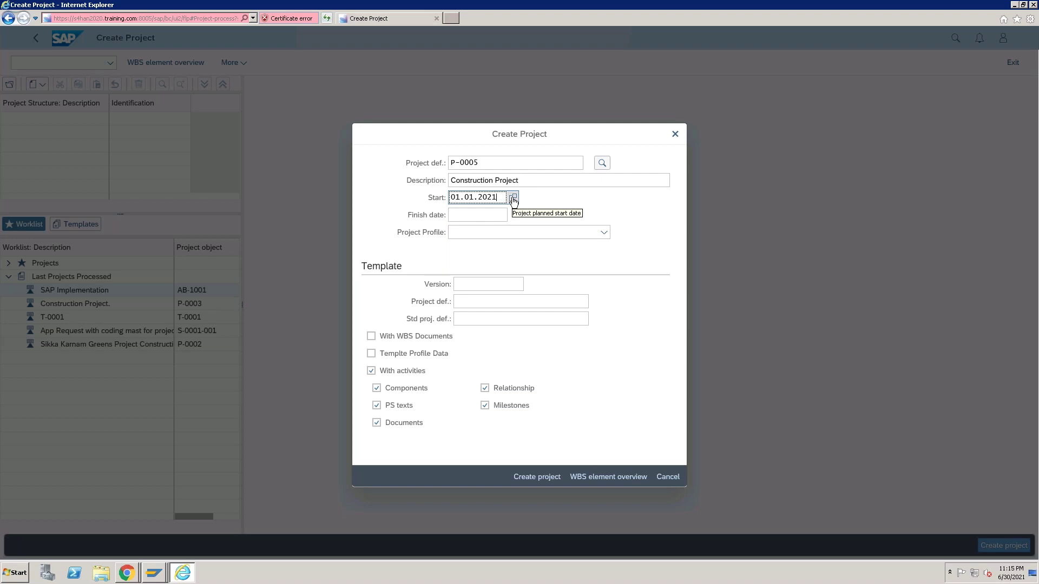
{"action": "left_click", "coordinate": [471, 214]}
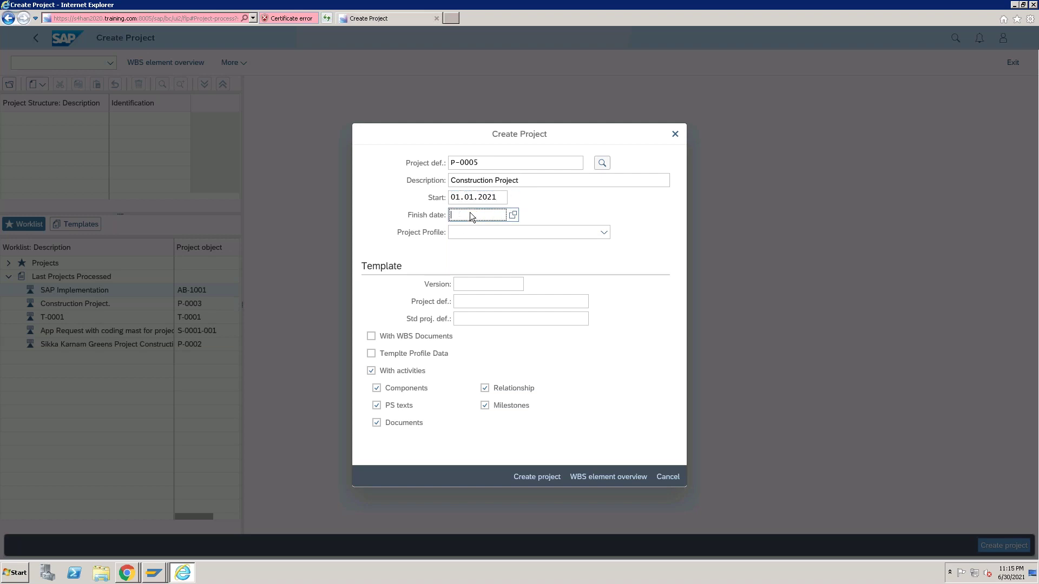
{"action": "type", "text": "31.12.2022"}
- Correct the project's start date to 01.01.2022
{"action": "left_click", "coordinate": [495, 197]}
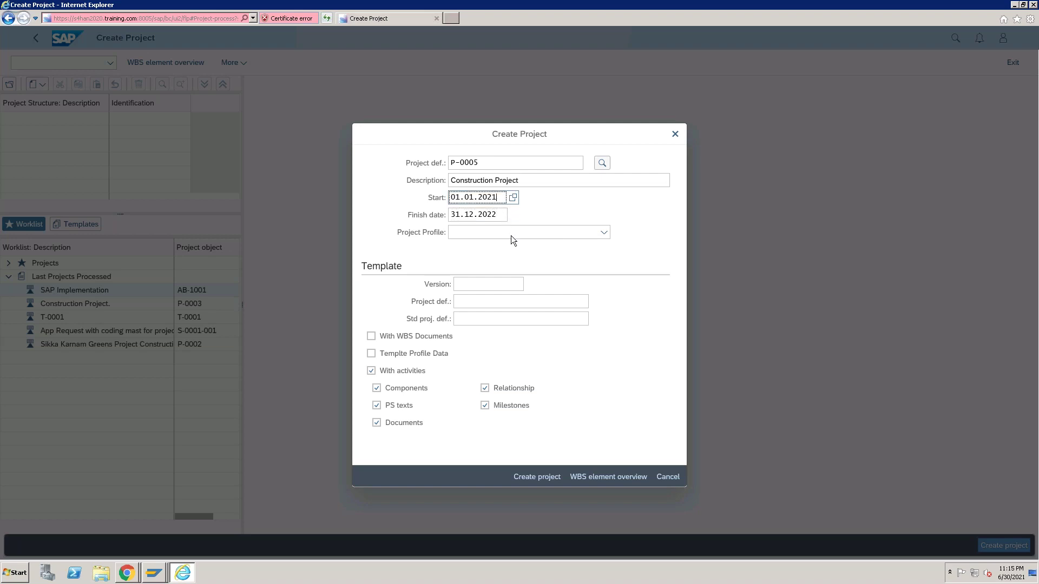
{"action": "key", "text": "BackSpace"}
{"action": "type", "text": "2"}
{"action": "key", "text": "Return"}
- Enter P-00001 as the standard project definition in the new project's template data
{"action": "left_click", "coordinate": [487, 300]}
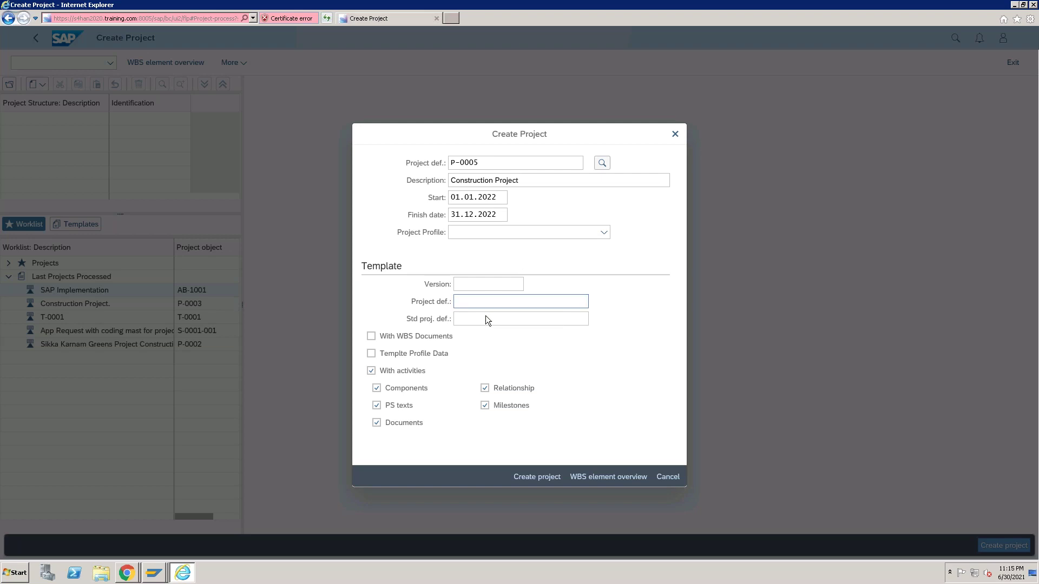
{"action": "left_click", "coordinate": [487, 319]}
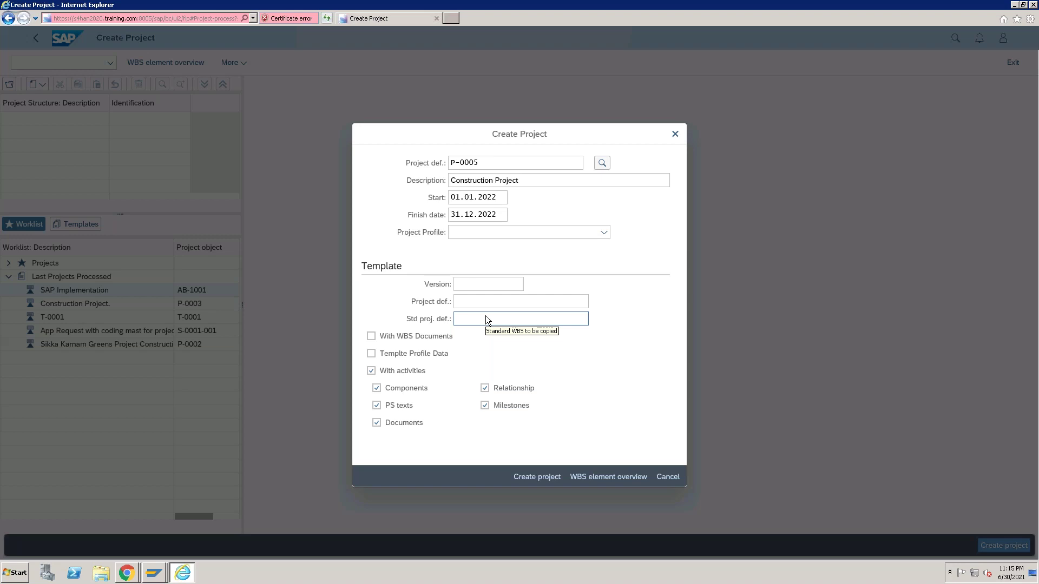
{"action": "left_click", "coordinate": [474, 233]}
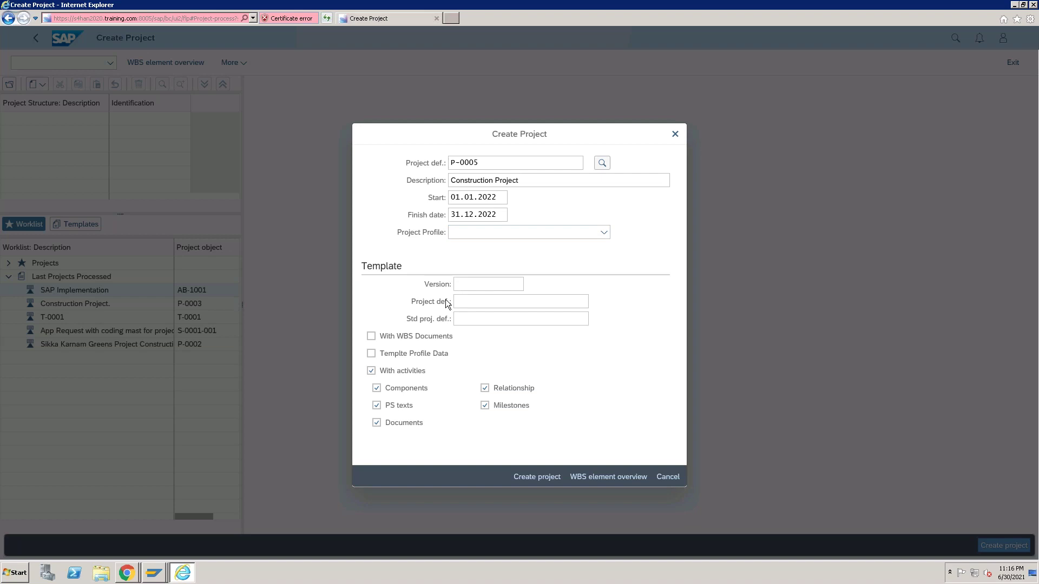
{"action": "left_click", "coordinate": [501, 304]}
{"action": "left_click", "coordinate": [495, 323]}
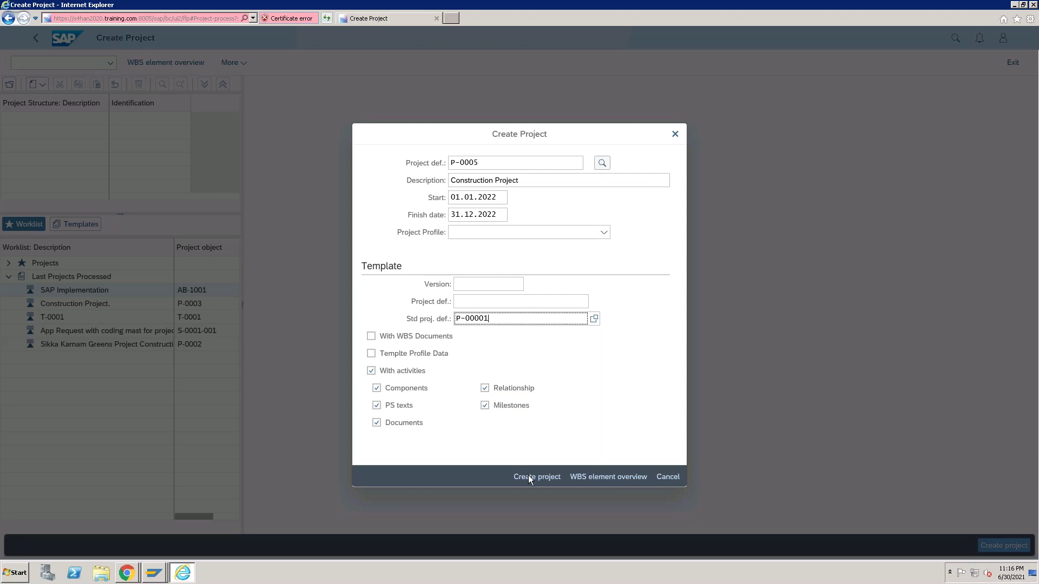
- Correct the standard project definition in the new project's template data to P-0001
{"action": "left_click", "coordinate": [576, 482]}
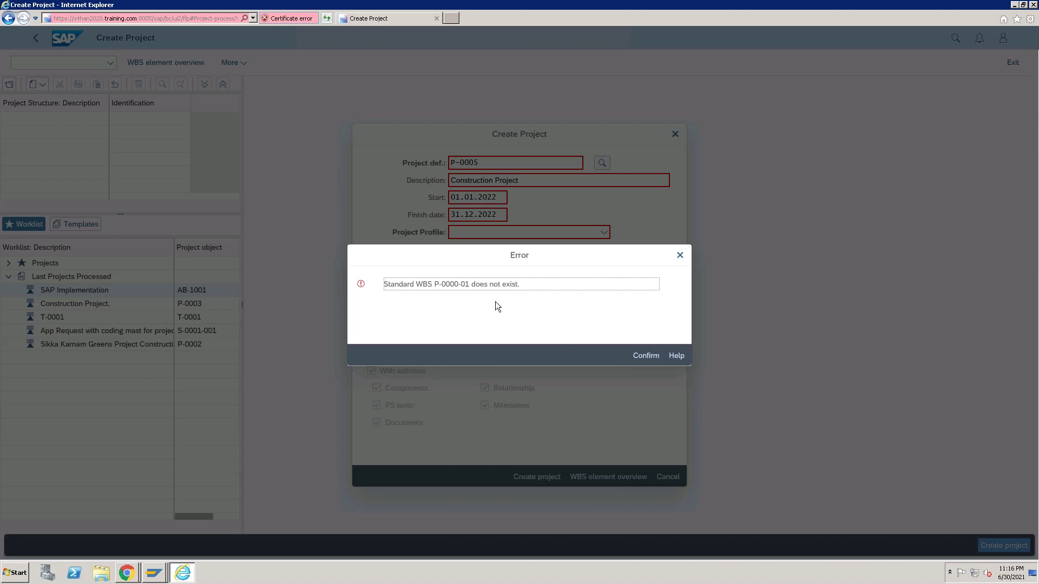
{"action": "left_click", "coordinate": [680, 256]}
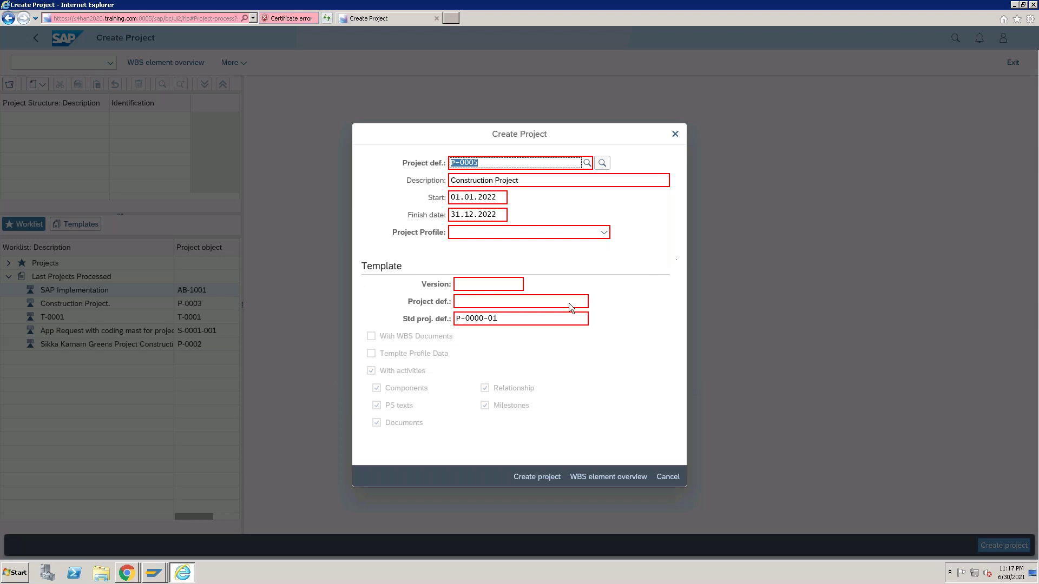
{"action": "left_click", "coordinate": [511, 320]}
{"action": "key", "text": "BackSpace"}
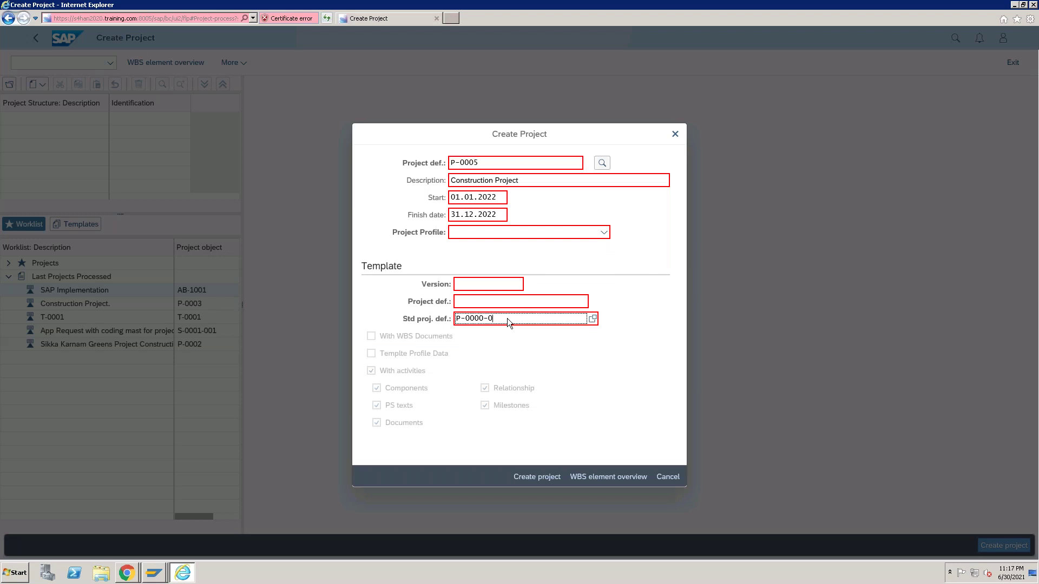
{"action": "key", "text": "BackSpace"}
{"action": "key", "text": "BackSpace"}
{"action": "left_click", "coordinate": [615, 302]}
- Open the WBS element overview for the new project, accepting the unreleased template and the non-working start and finish dates
{"action": "left_click", "coordinate": [608, 477]}
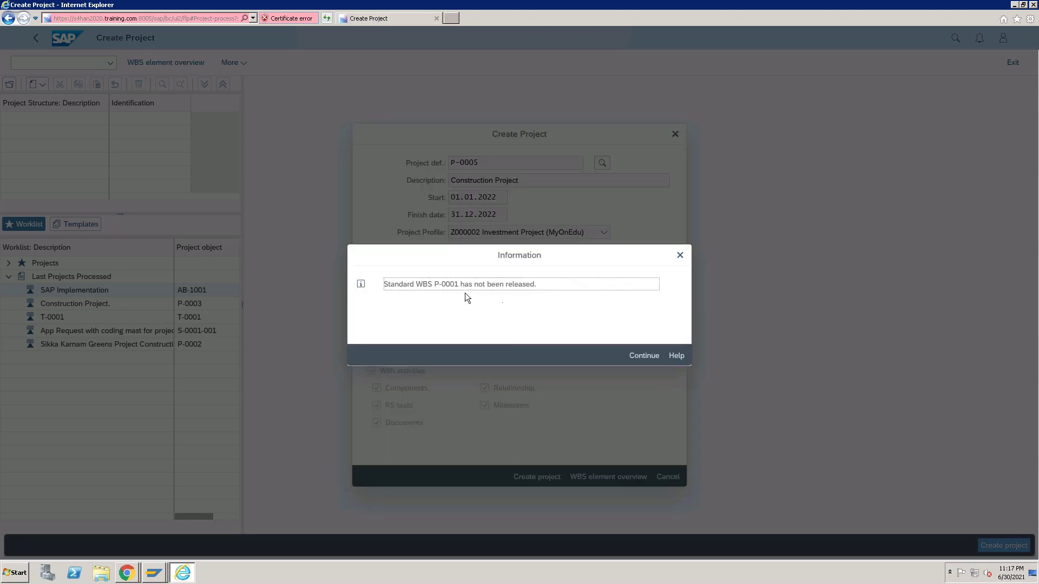
{"action": "left_click", "coordinate": [653, 361]}
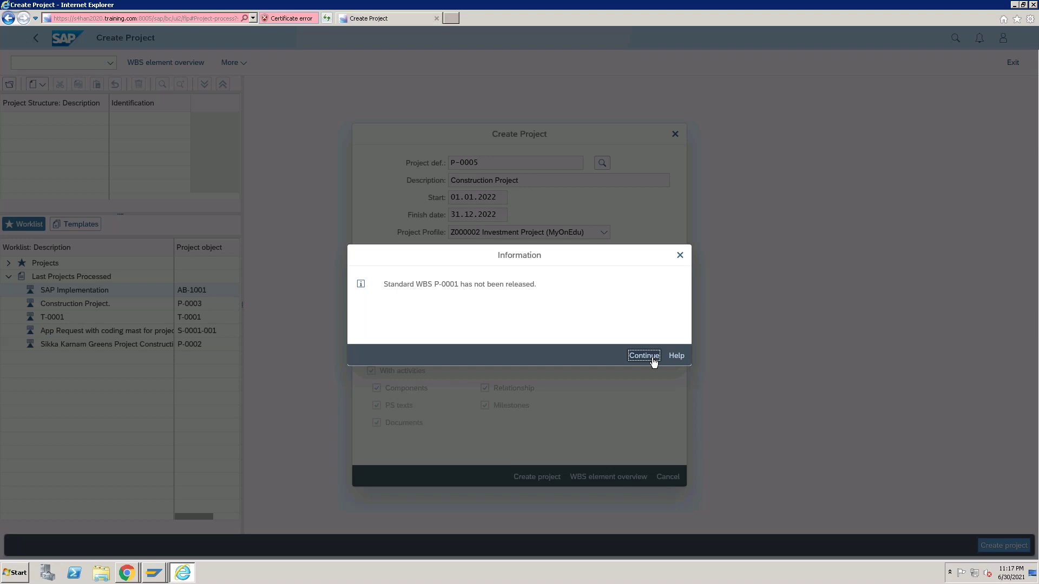
{"action": "left_click", "coordinate": [653, 361]}
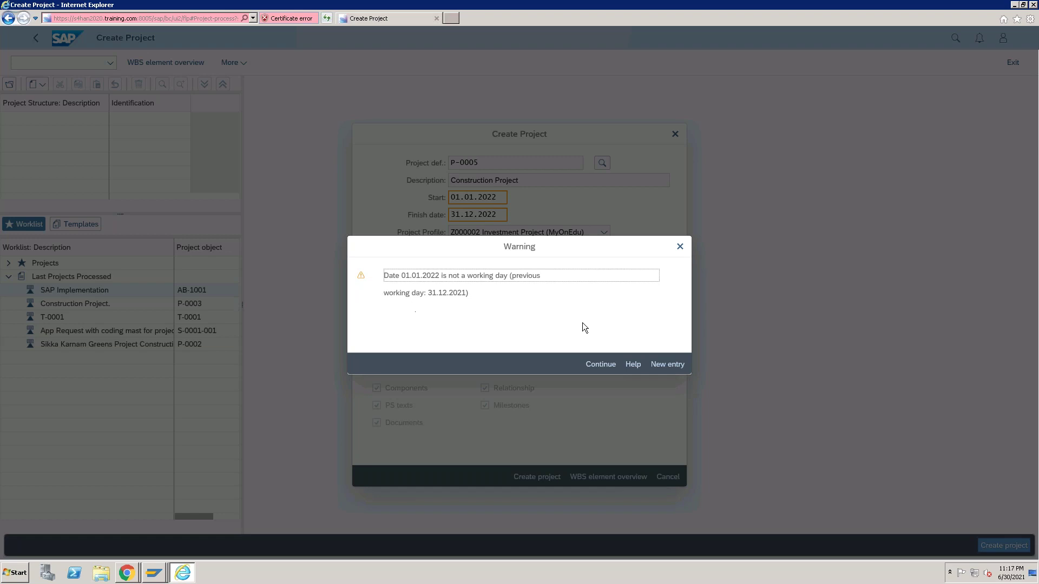
{"action": "left_click", "coordinate": [590, 365]}
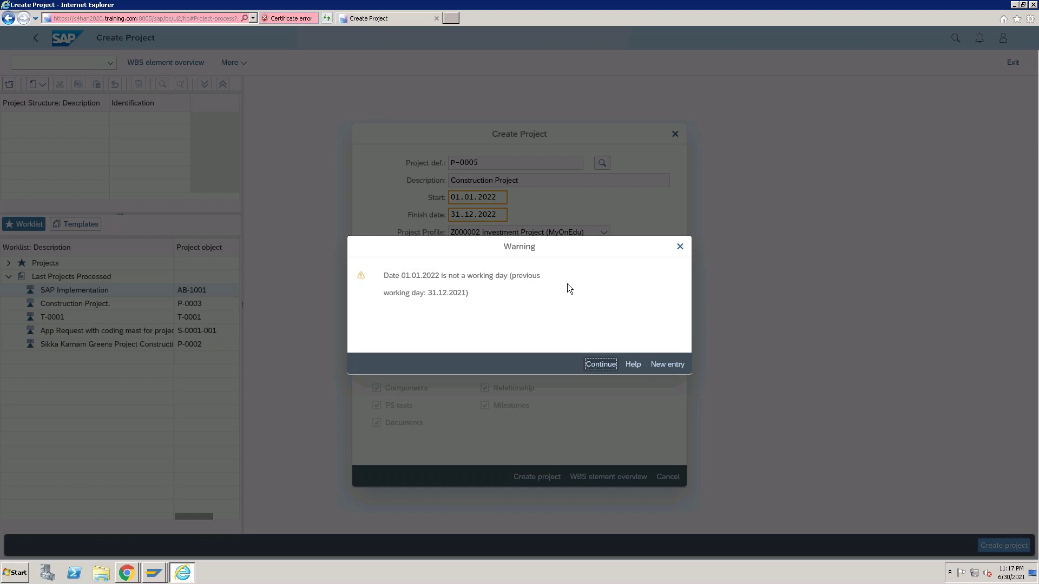
{"action": "key", "text": "Return"}
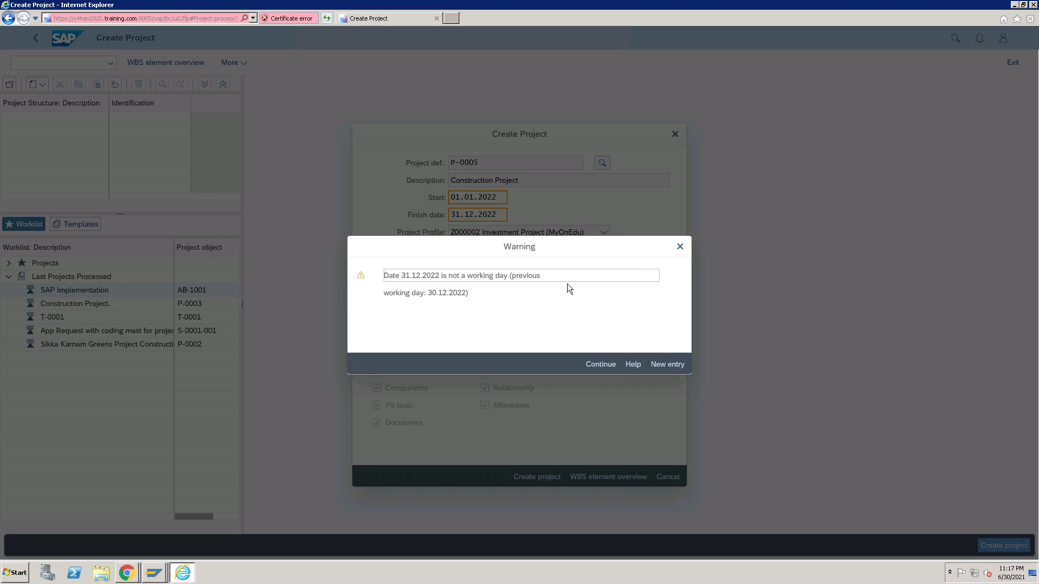
{"action": "left_click", "coordinate": [590, 364]}
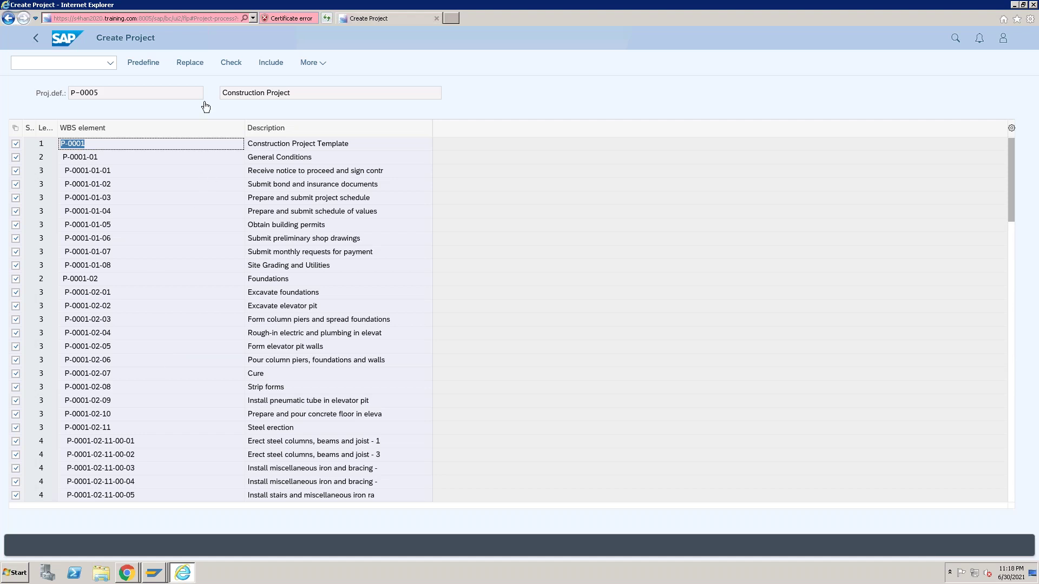
- Replace 0001 with 0005 in the keys of the template's WBS elements and include the elements in the project
{"action": "left_click", "coordinate": [190, 65]}
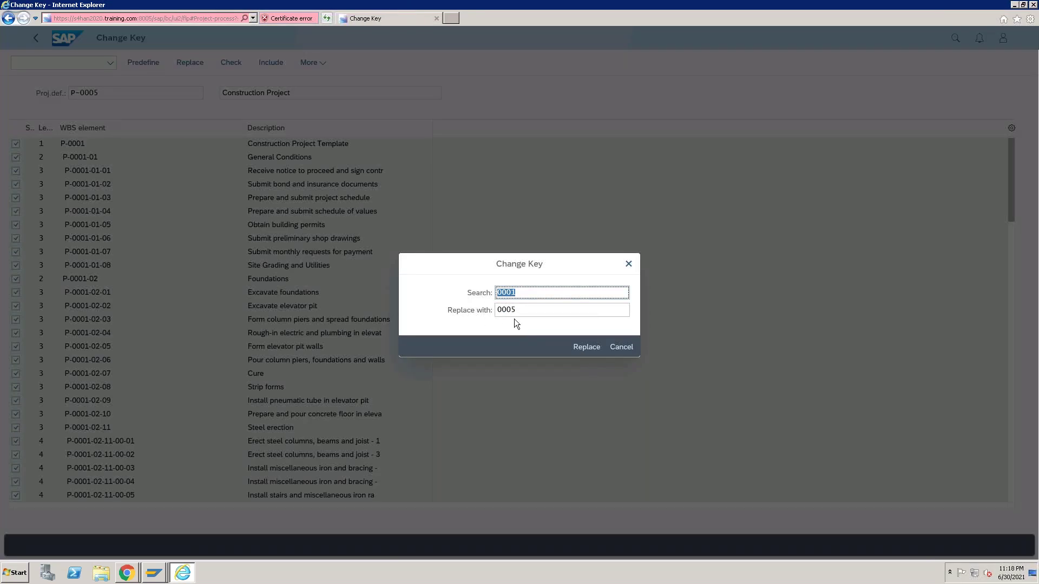
{"action": "left_click", "coordinate": [586, 348]}
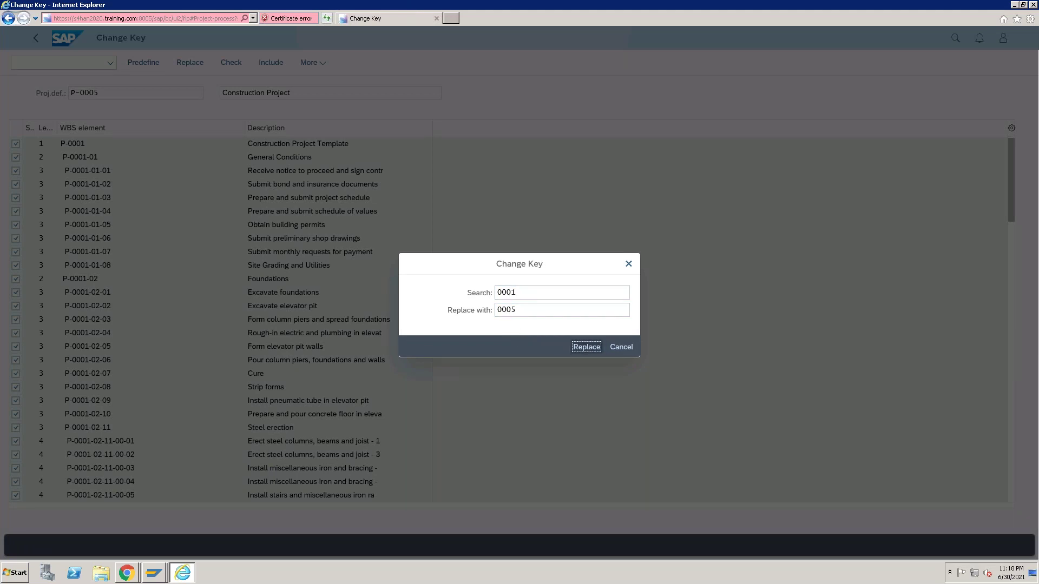
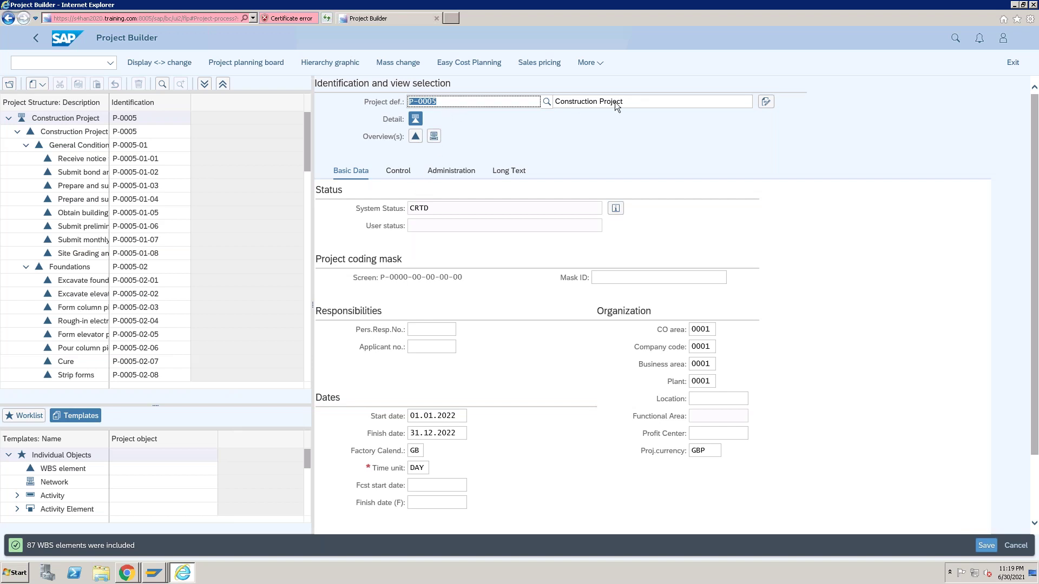
- Widen the description column of the project structure and save the new project P-0005
{"action": "left_click", "coordinate": [487, 214]}
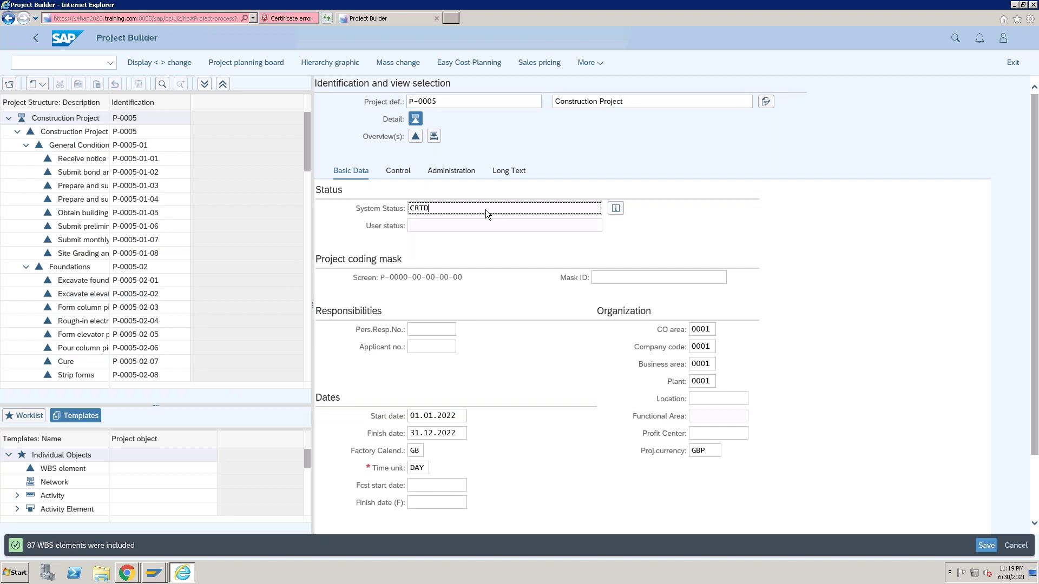
{"action": "left_click", "coordinate": [477, 226]}
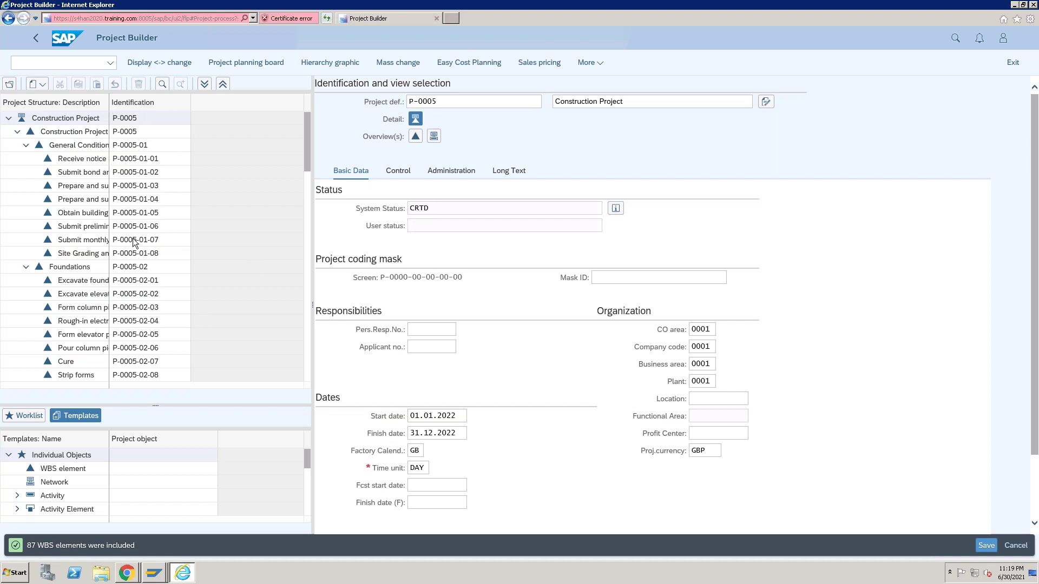
{"action": "left_click_drag", "start_coordinate": [134, 243], "coordinate": [133, 241]}
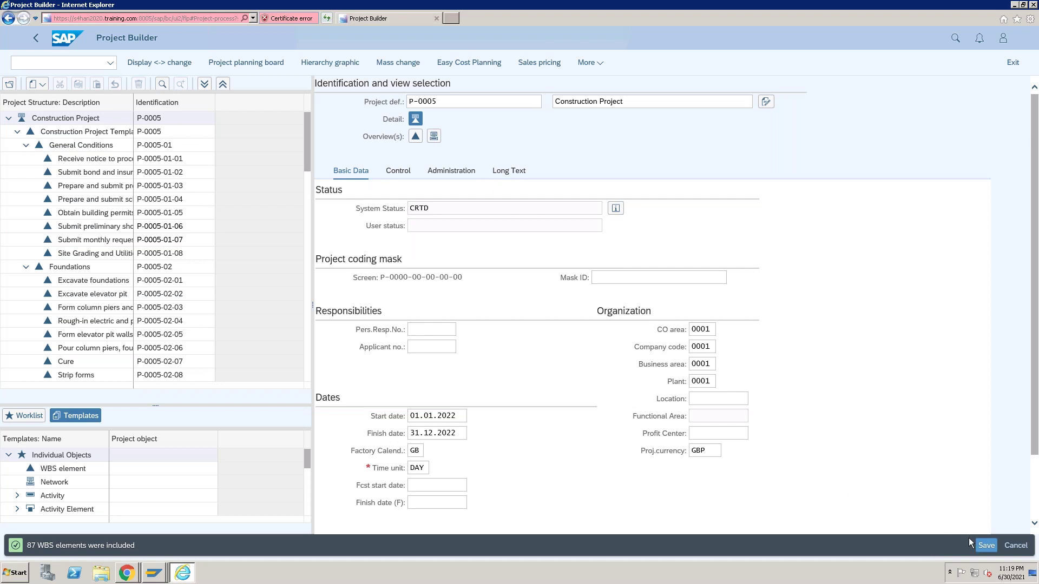
{"action": "left_click", "coordinate": [986, 549]}
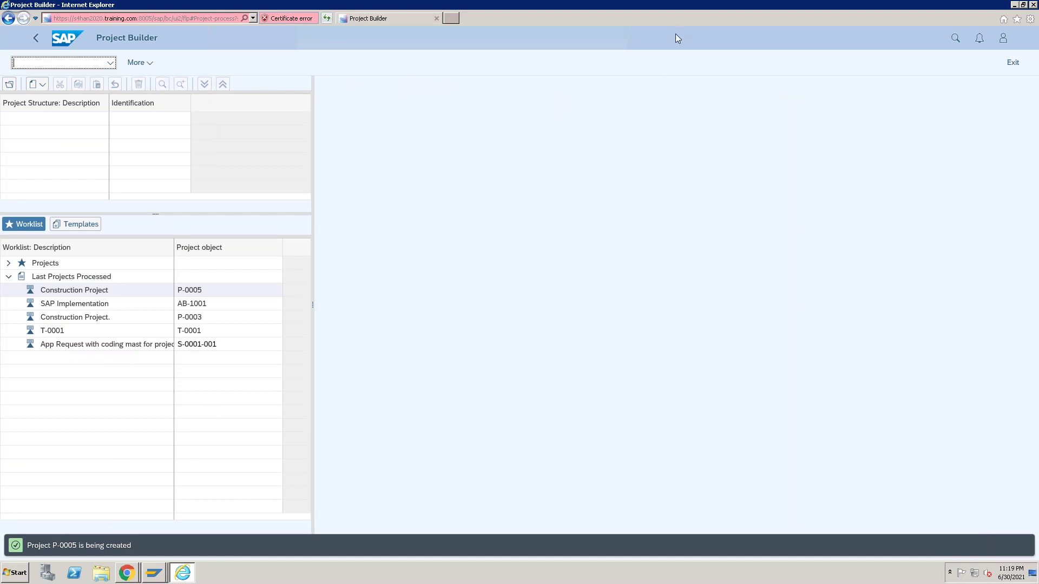
{"action": "mouse_move", "coordinate": [115, 110]}
{"action": "left_mouse_down"}
{"action": "mouse_move", "coordinate": [103, 159]}
{"action": "mouse_move", "coordinate": [100, 103]}
{"action": "left_mouse_up"}
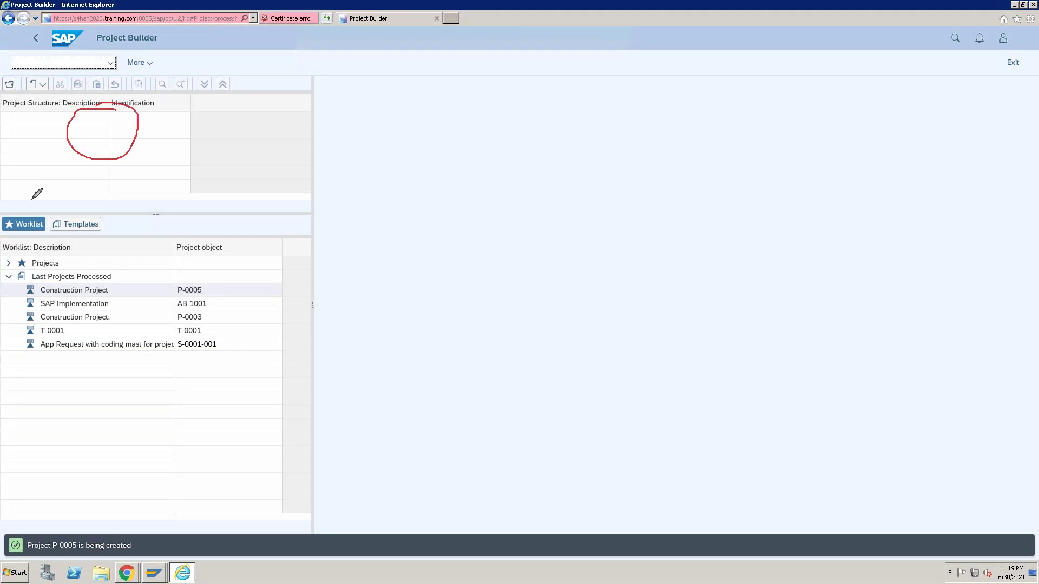
{"action": "mouse_move", "coordinate": [39, 191]}
{"action": "left_mouse_down"}
{"action": "mouse_move", "coordinate": [20, 219]}
{"action": "mouse_move", "coordinate": [16, 207]}
{"action": "left_mouse_up"}
{"action": "left_click_drag", "start_coordinate": [108, 200], "coordinate": [95, 217]}
{"action": "mouse_move", "coordinate": [382, 61]}
{"action": "left_mouse_down"}
{"action": "mouse_move", "coordinate": [355, 63]}
{"action": "mouse_move", "coordinate": [287, 176]}
{"action": "mouse_move", "coordinate": [329, 345]}
{"action": "mouse_move", "coordinate": [722, 336]}
{"action": "mouse_move", "coordinate": [568, 103]}
{"action": "mouse_move", "coordinate": [364, 70]}
{"action": "left_mouse_up"}
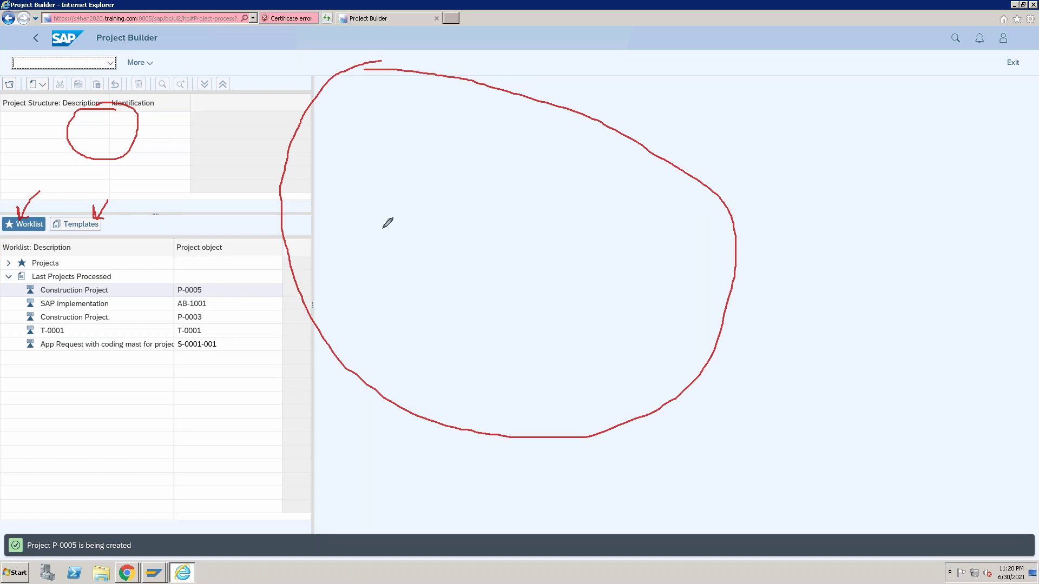
{"action": "mouse_move", "coordinate": [679, 90]}
{"action": "left_mouse_down"}
{"action": "mouse_move", "coordinate": [577, 162]}
{"action": "mouse_move", "coordinate": [526, 164]}
{"action": "mouse_move", "coordinate": [521, 242]}
{"action": "left_mouse_up"}
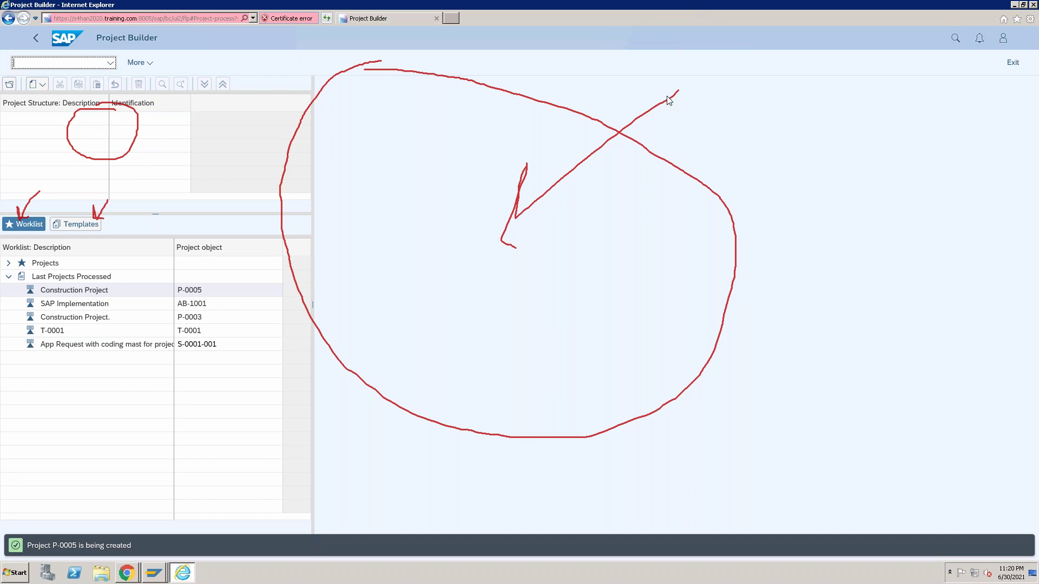
{"action": "key", "text": "Escape"}
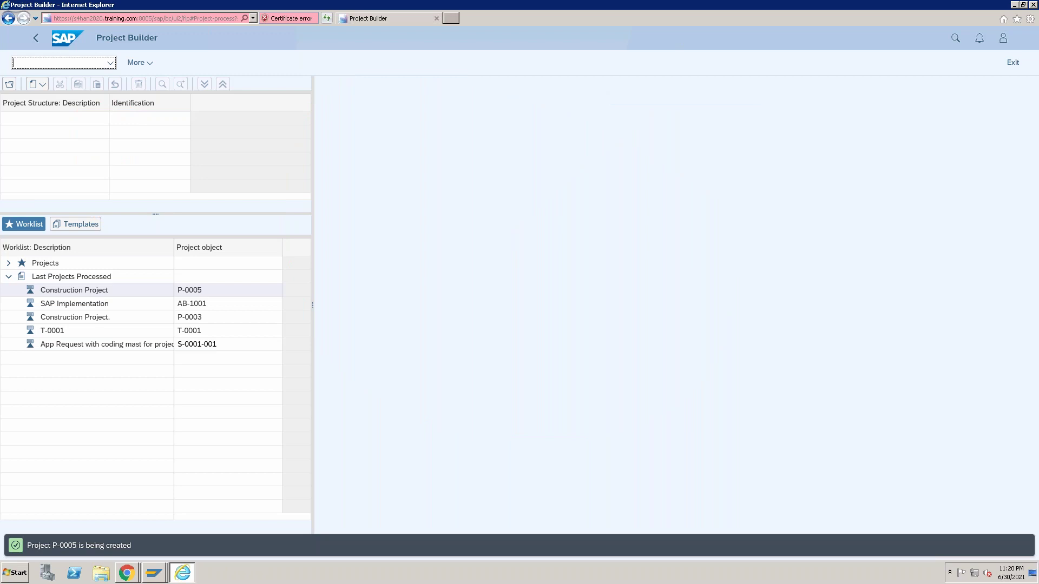